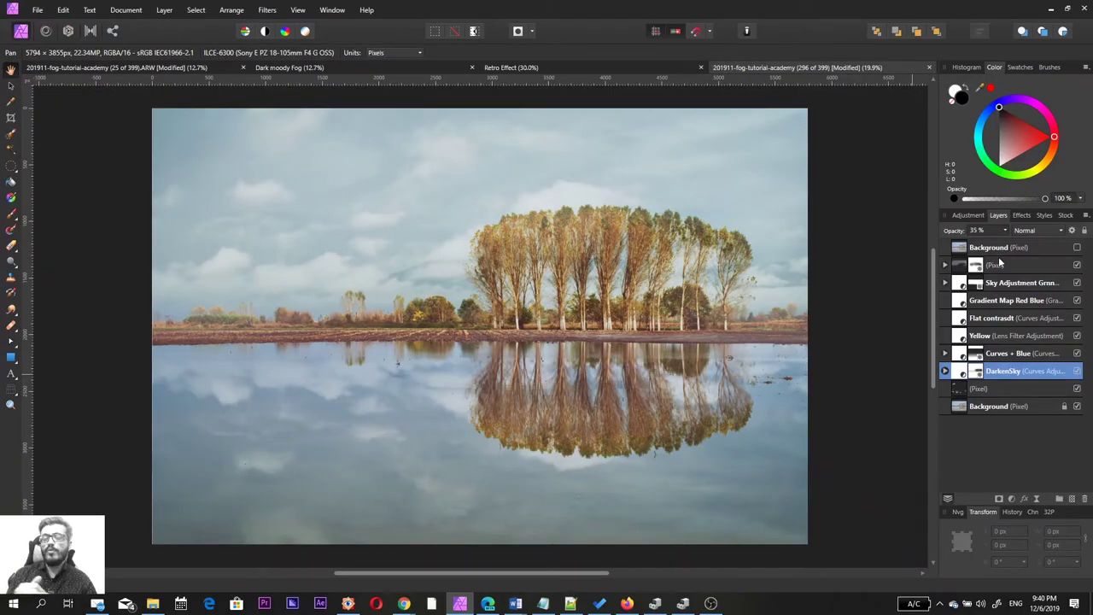
- Duplicate the Background layer, move the copy to the top of the stack and hide it
left_click(1001, 409)
key("ctrl+j")
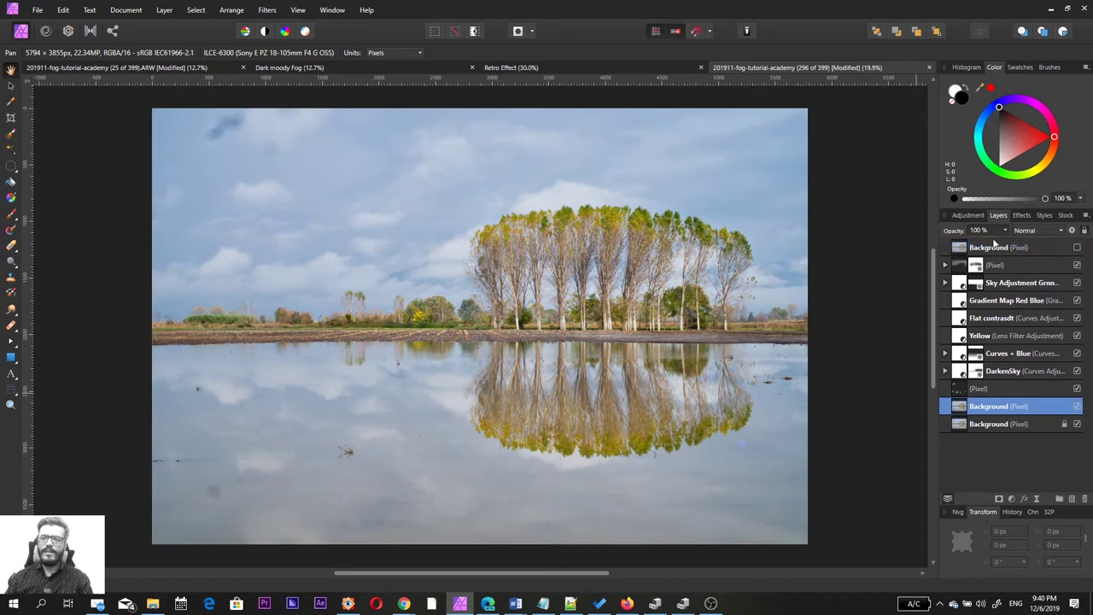
left_click_drag(1014, 247, 1017, 245)
left_click(1077, 248)
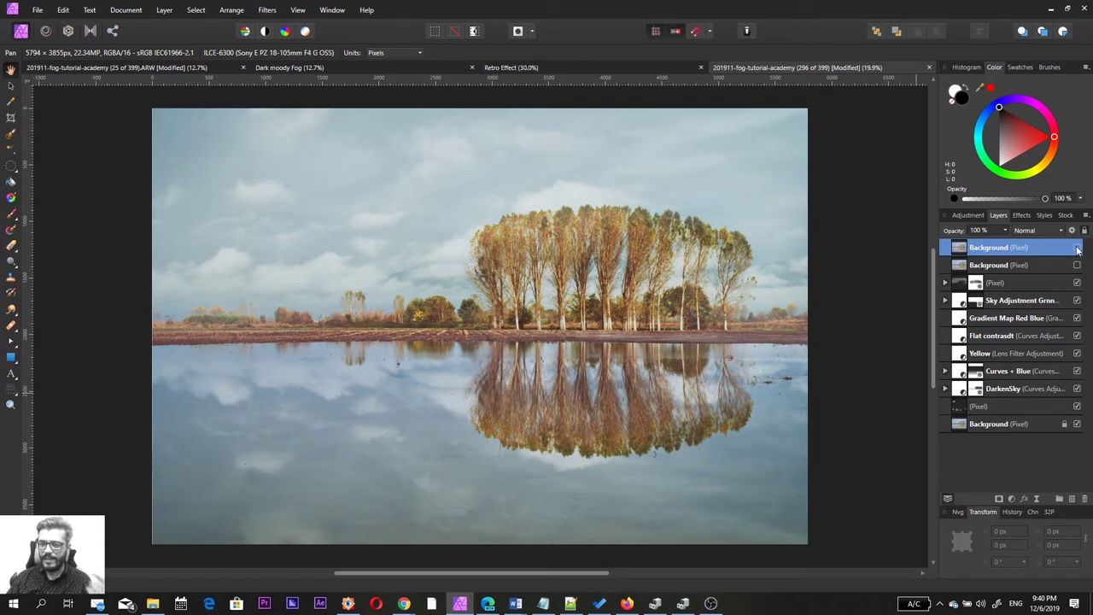
- Delete the extra Background copies from the layer stack
double_click(1044, 250)
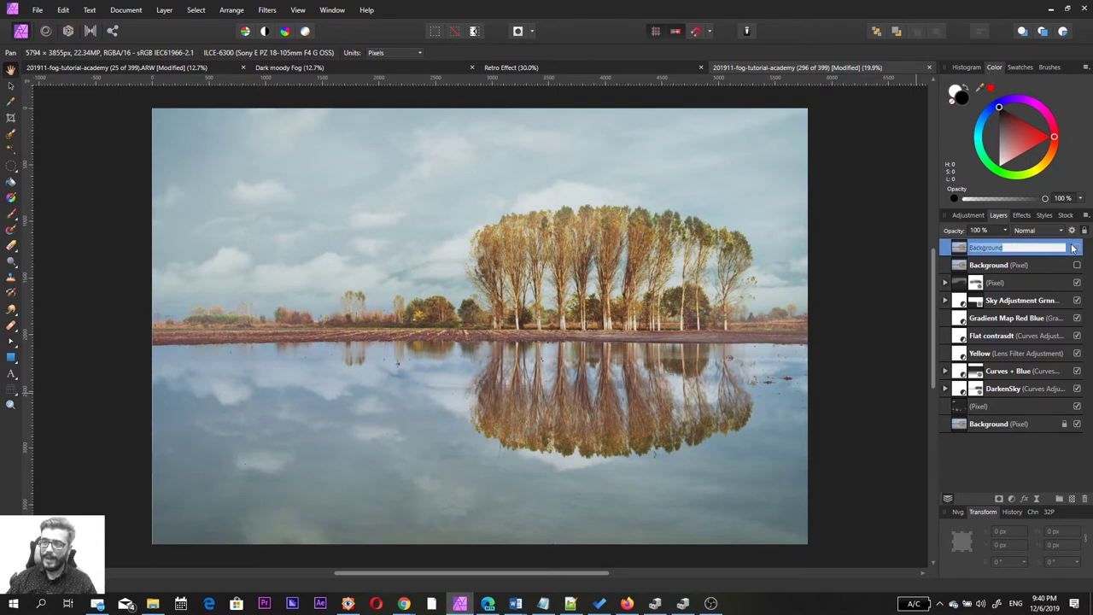
key("Escape")
key("ctrl+e")
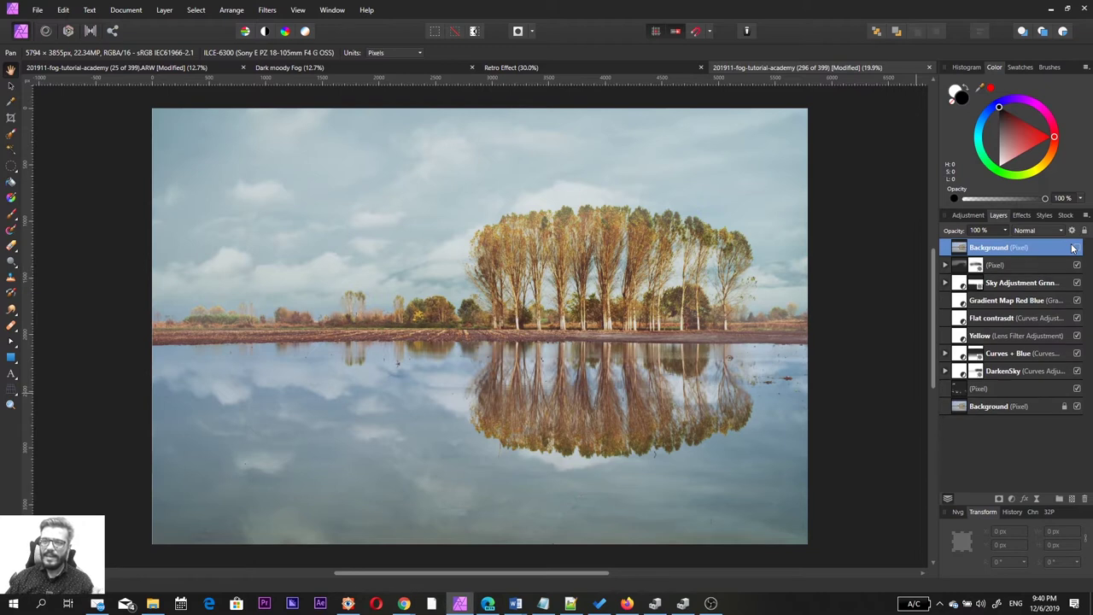
key("ctrl+e")
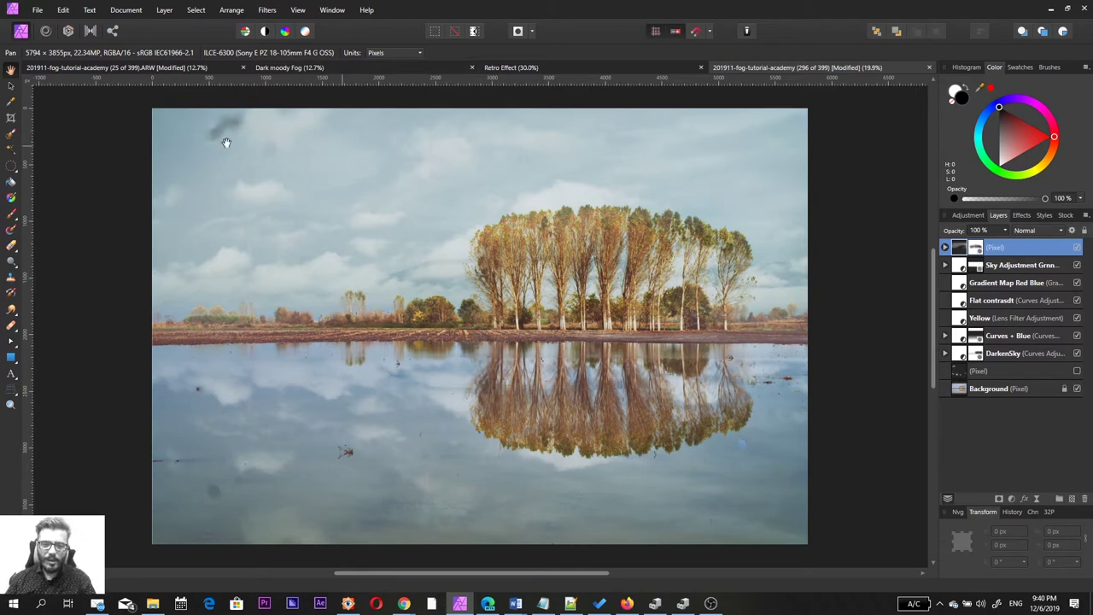
- Compare the photo with and without the dust-healing layer, leaving the specks and bird visible
left_click(1078, 373)
left_click(1078, 373)
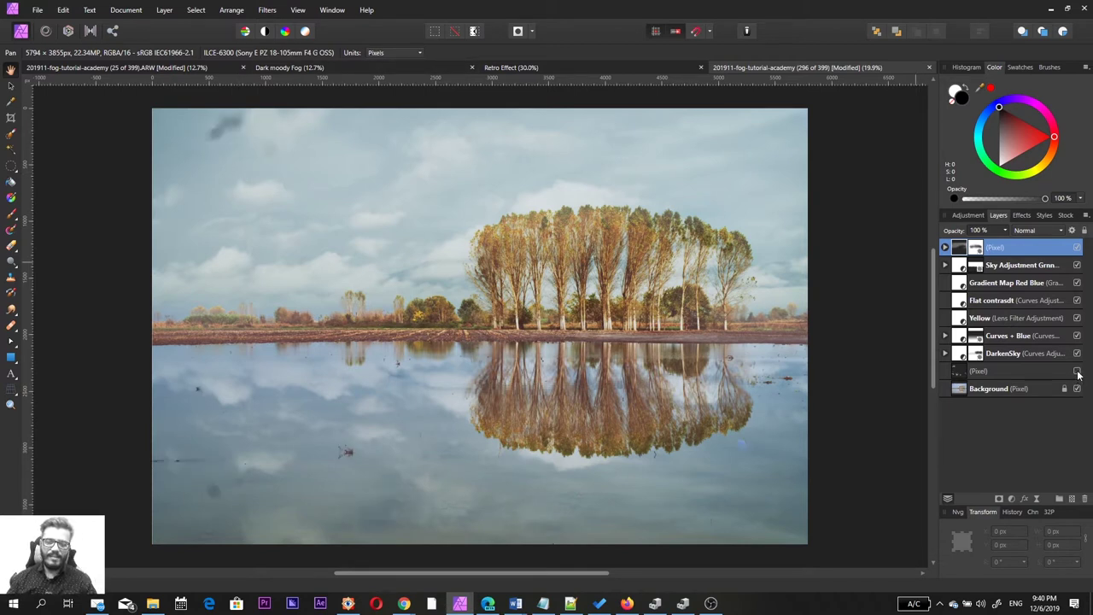
left_click(1078, 372)
left_click(1078, 373)
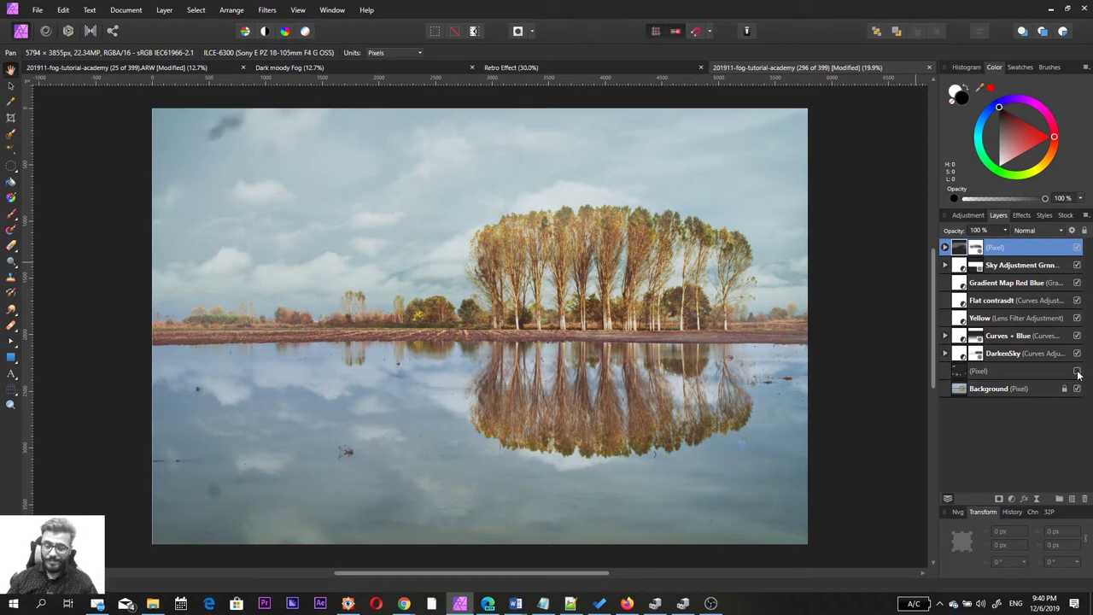
left_click(1078, 373)
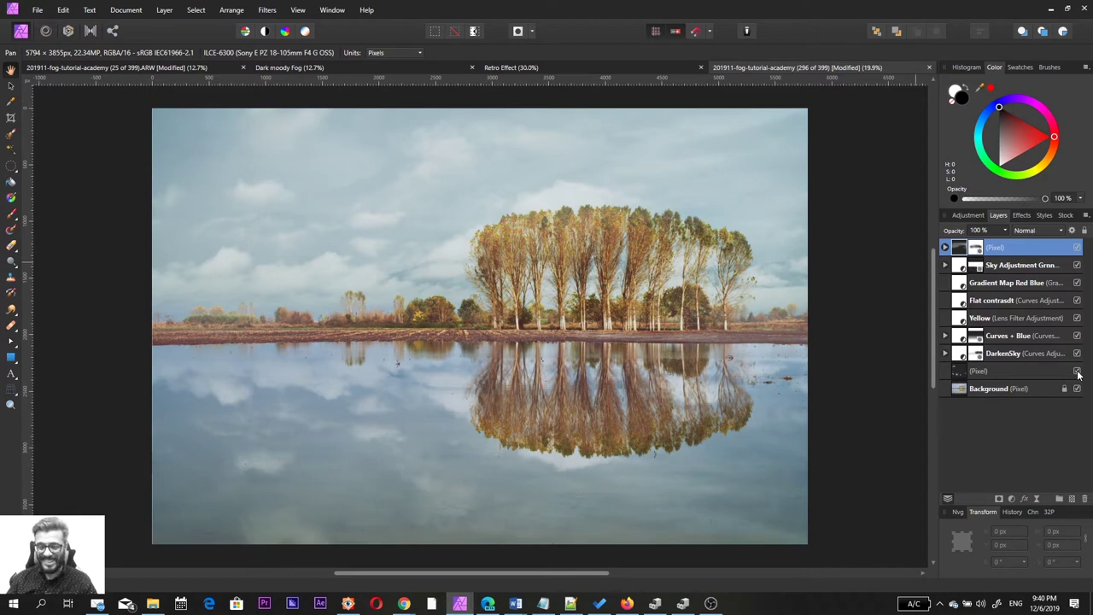
left_click(1078, 372)
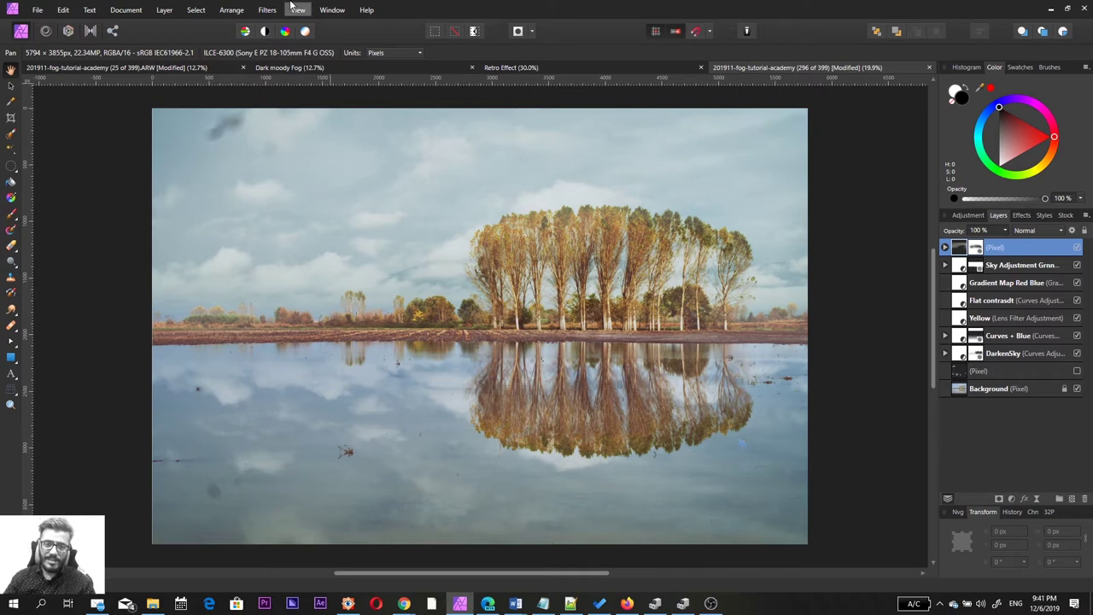
- Hide the DarkenSky, Curves + Blue, Yellow lens filter, contrast curves, Gradient Map and sky group adjustments
left_click(1077, 353)
left_click(1077, 336)
left_click(1077, 318)
left_click(1077, 301)
left_click(1078, 283)
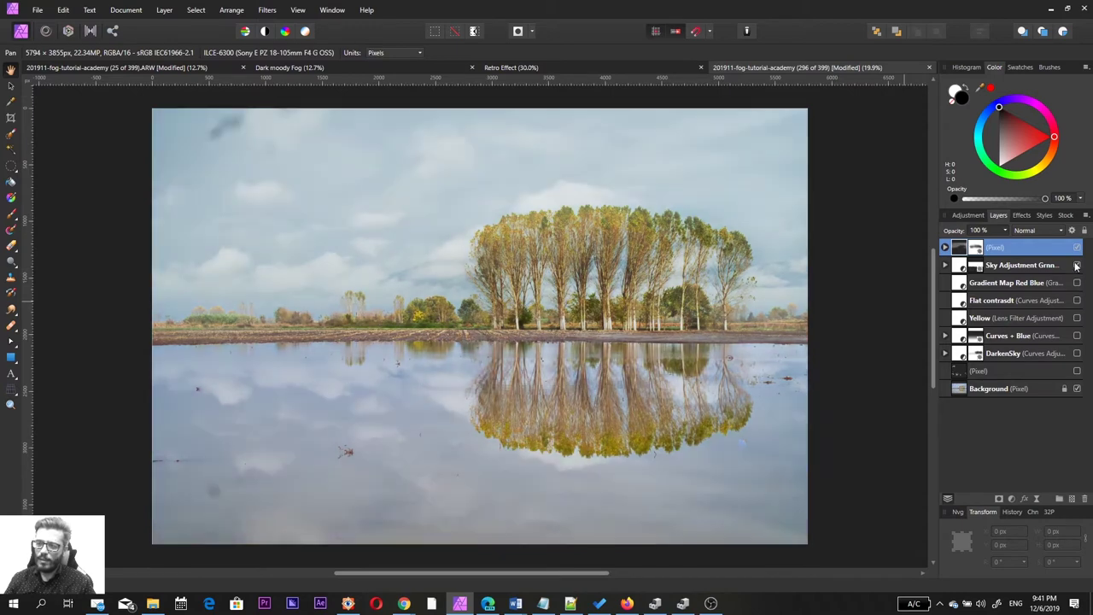
left_click(1077, 264)
- Hide the top pixel layer and delete the old dust-healing pixel layer
left_click(1078, 247)
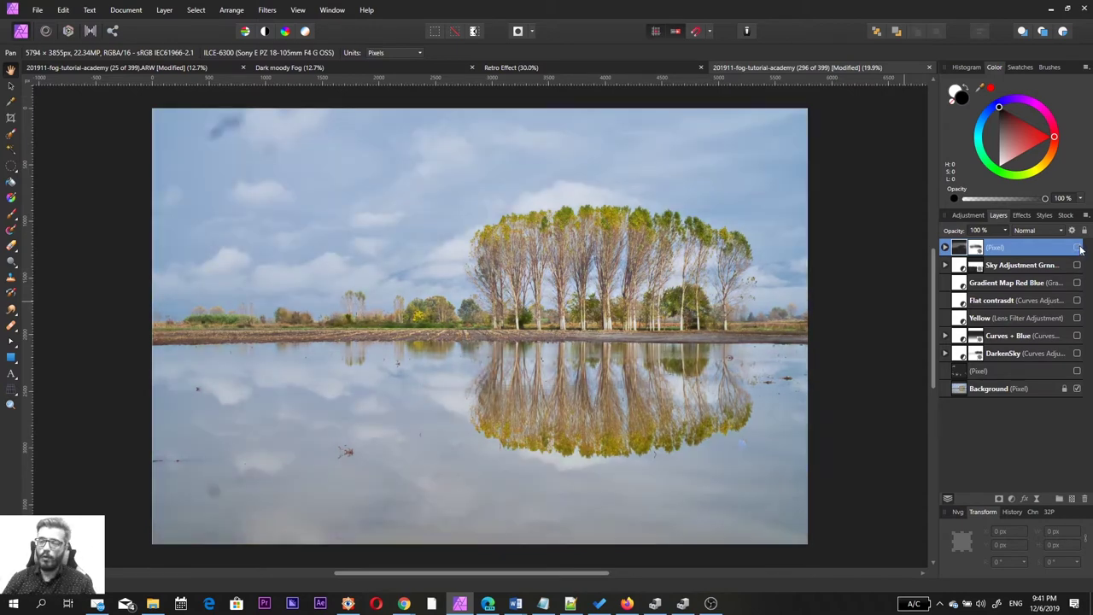
left_click(1015, 367)
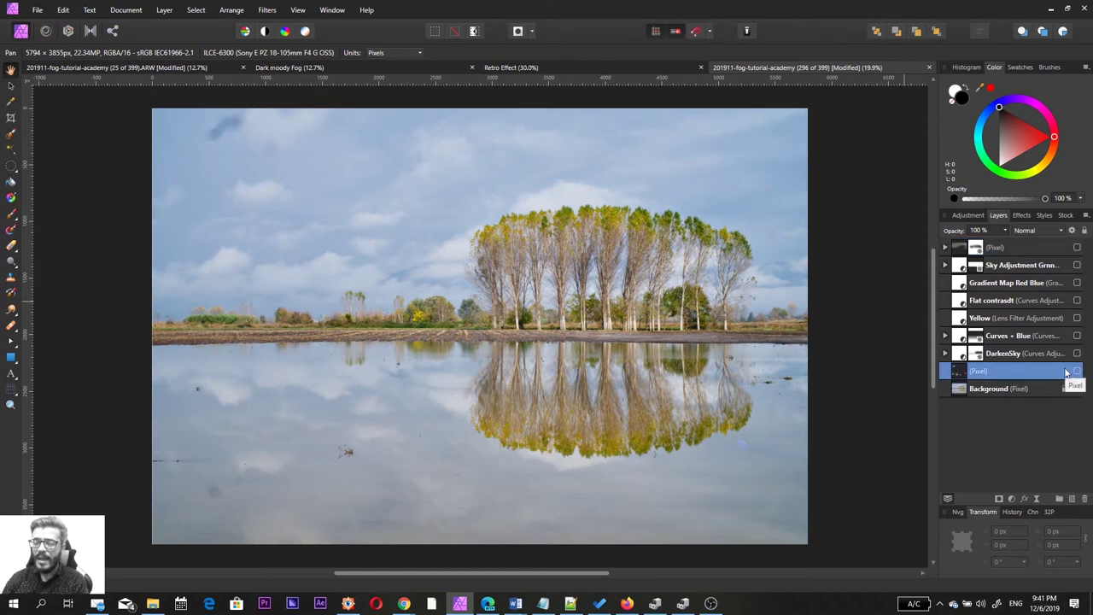
key("Delete")
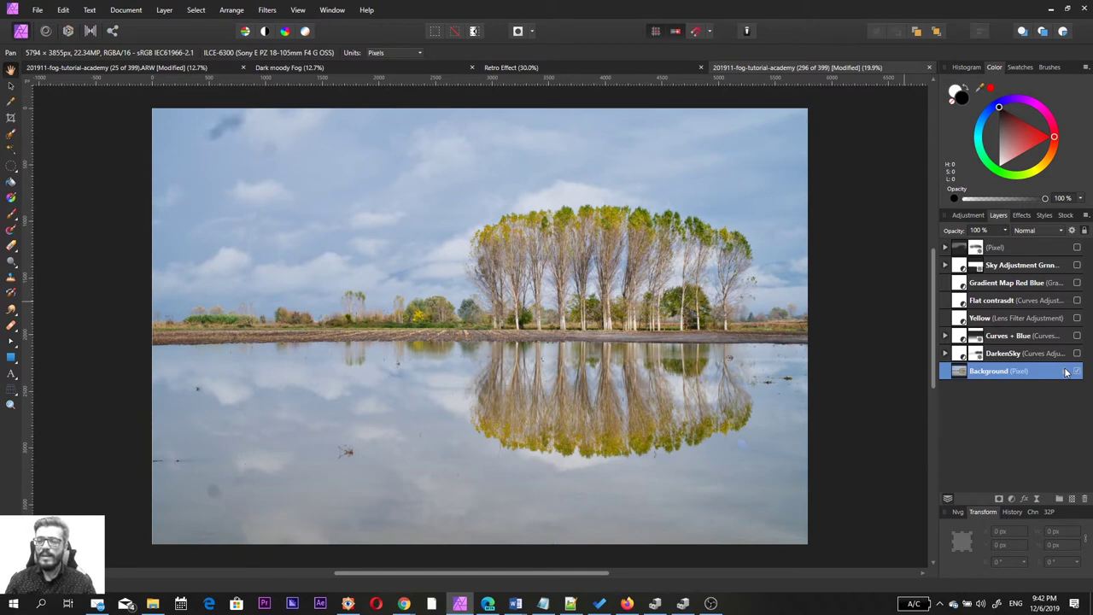
- Add an empty pixel layer and delete all hidden layers from DarkenSky up to the top
left_click(1073, 501)
left_click(1016, 357)
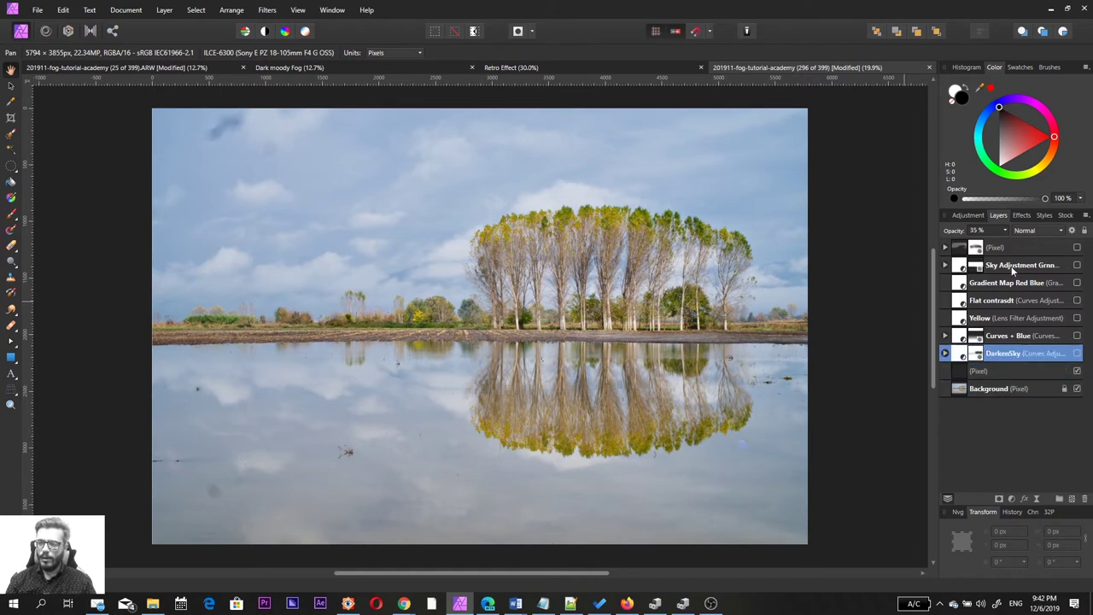
left_click(1006, 248, "shift")
key("Delete")
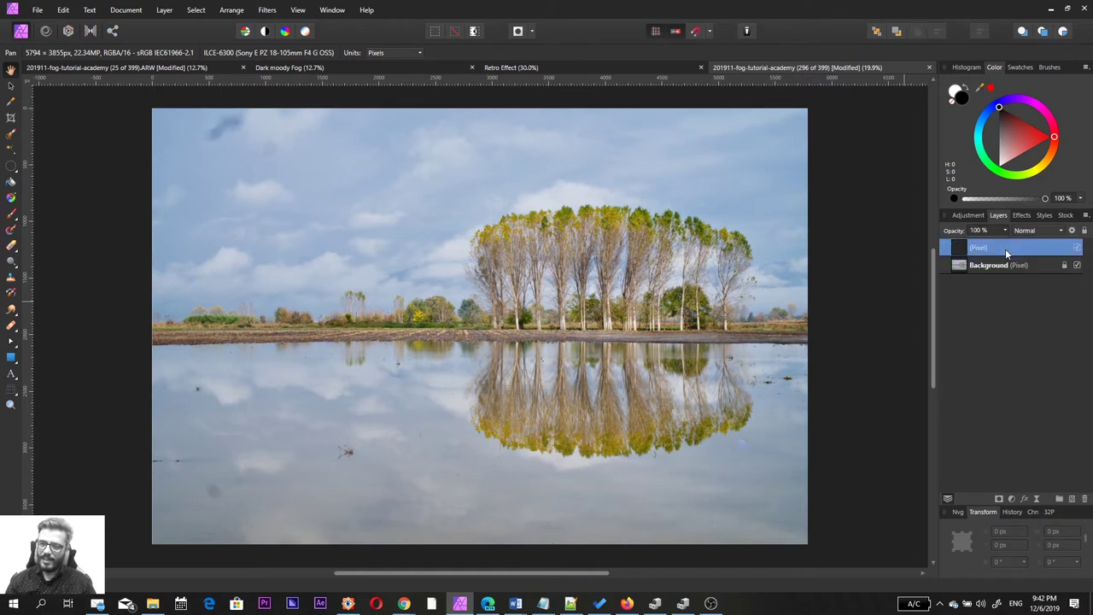
left_click(991, 266)
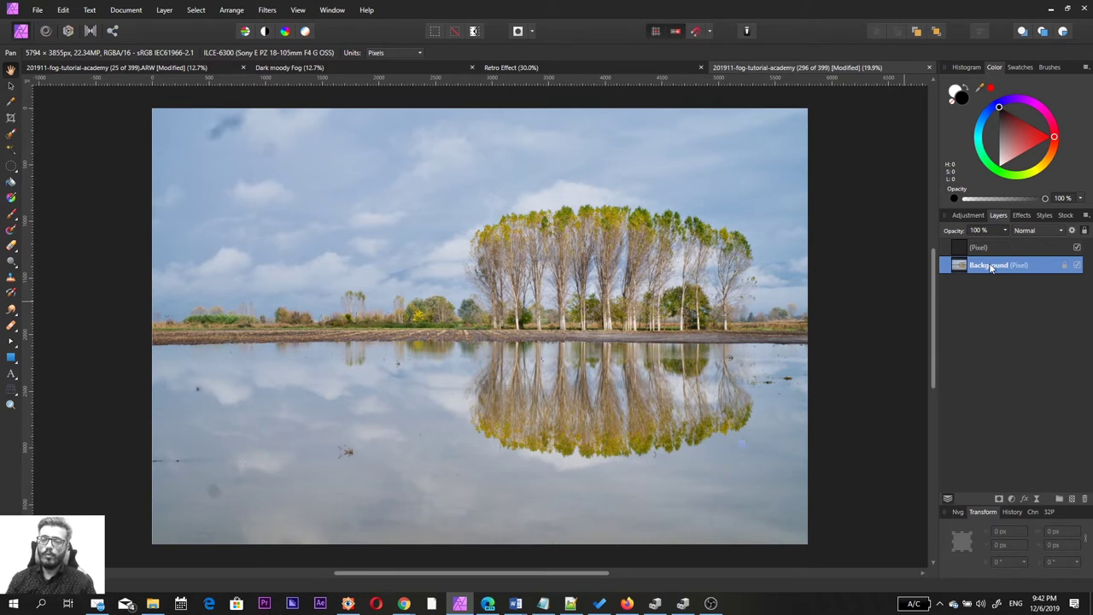
- Rename the new empty pixel layer to 'Spot Removal'
left_click(1008, 249)
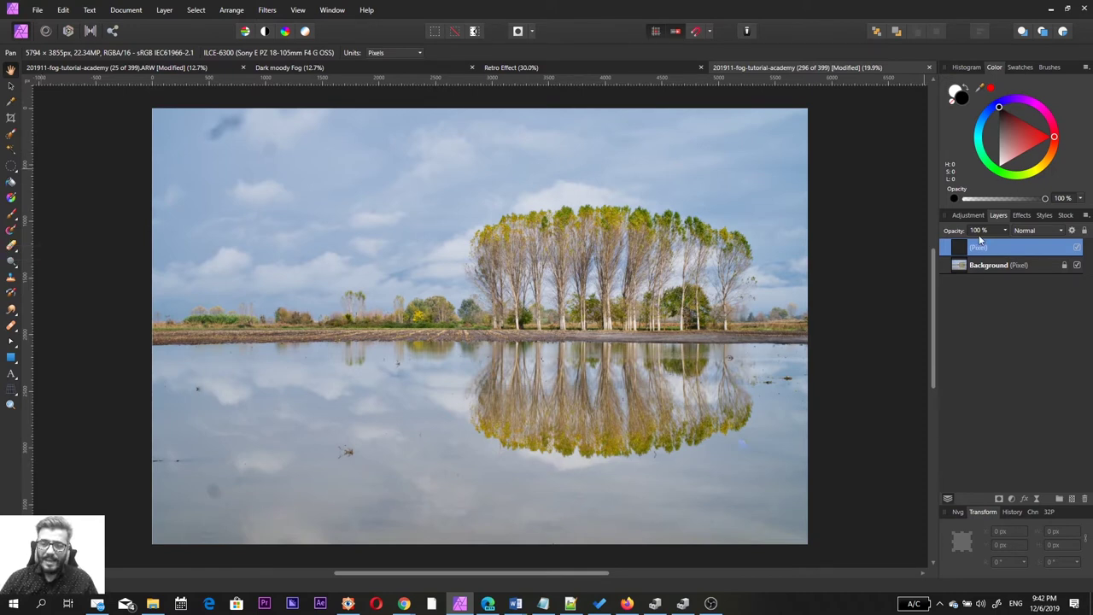
double_click(980, 247)
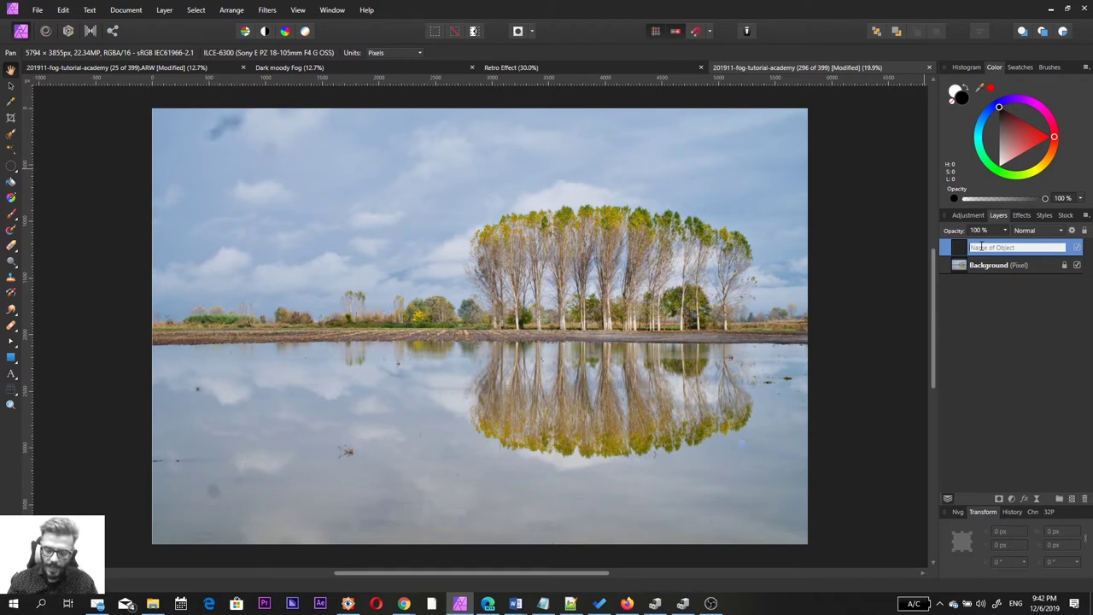
type("Spot Remova")
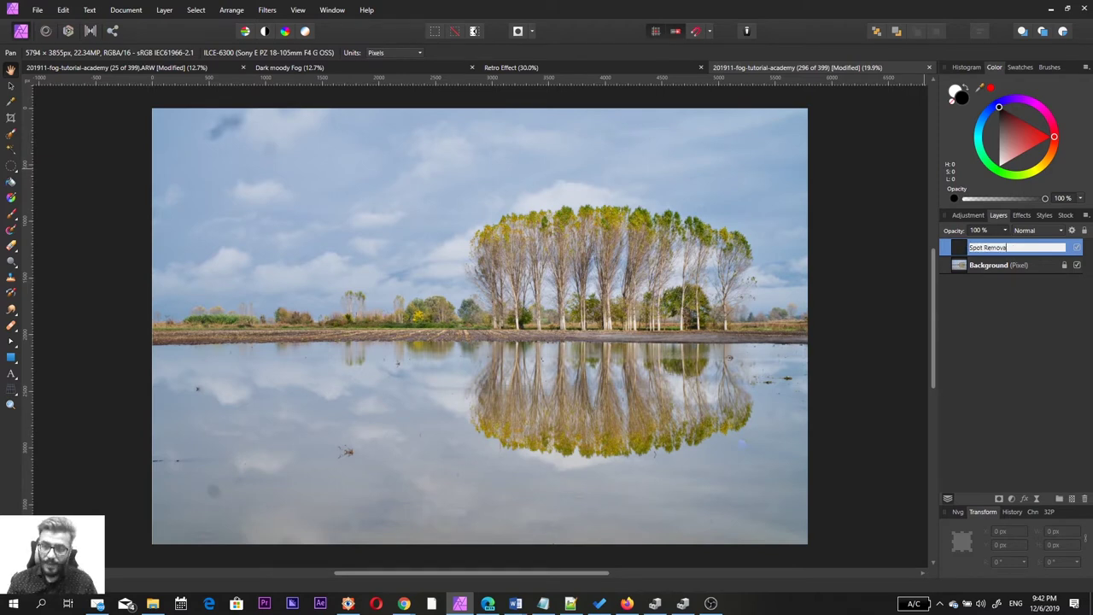
type("l")
key("Return")
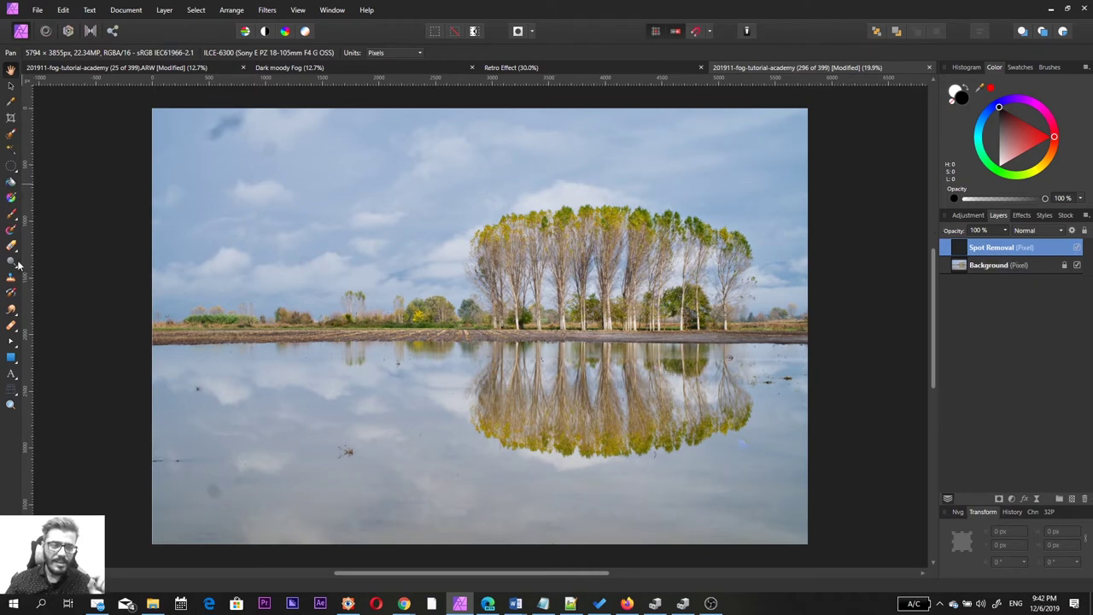
- Switch to the Healing Brush Tool and set its hardness to 100%
left_click(15, 328)
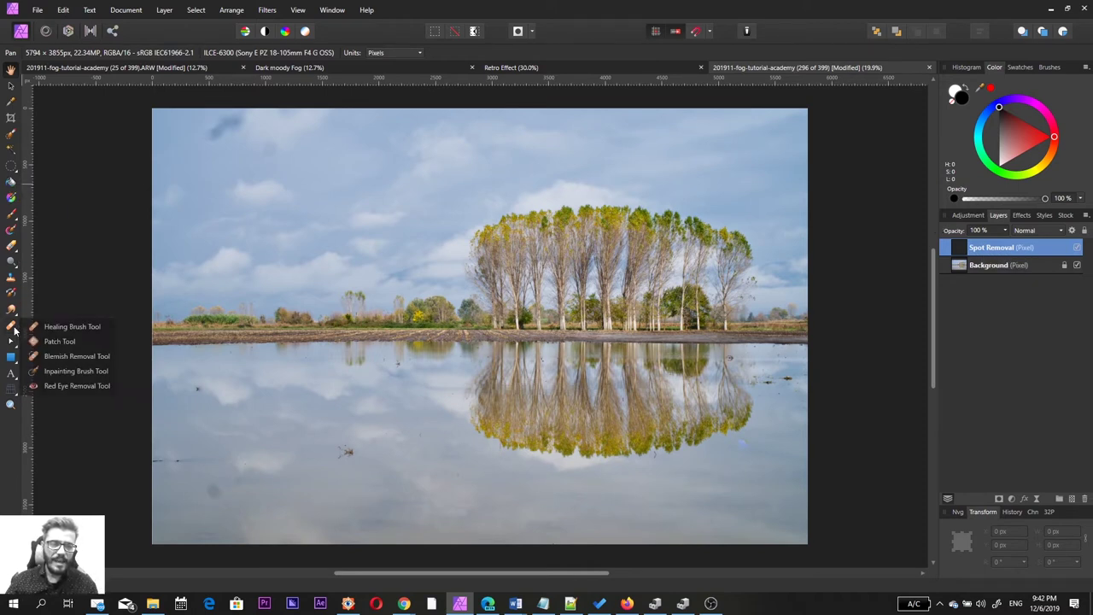
left_click(69, 330)
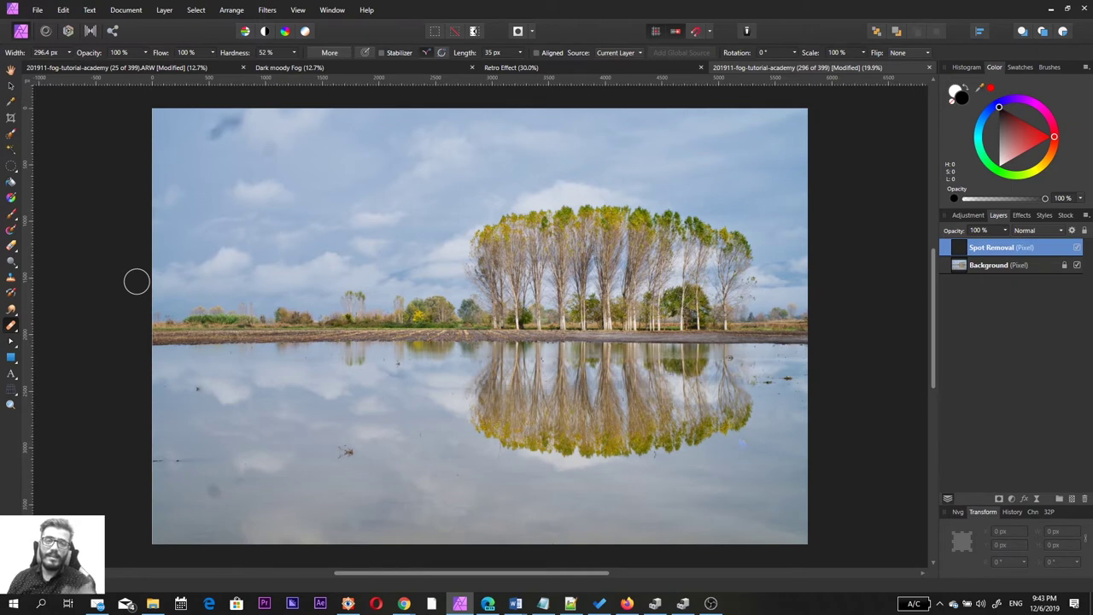
left_click(18, 333)
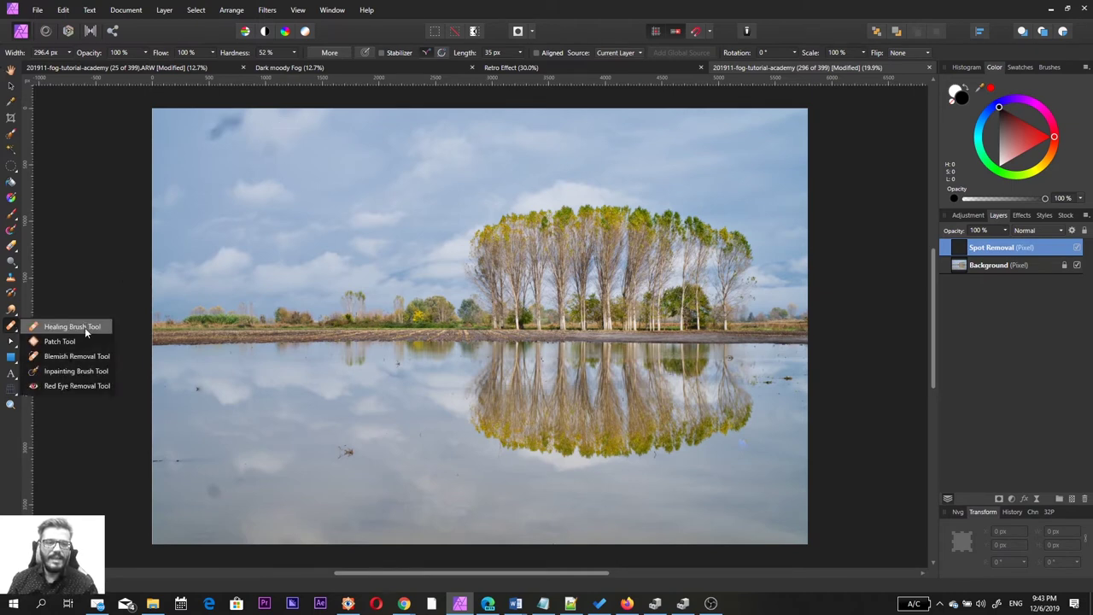
left_click(84, 327)
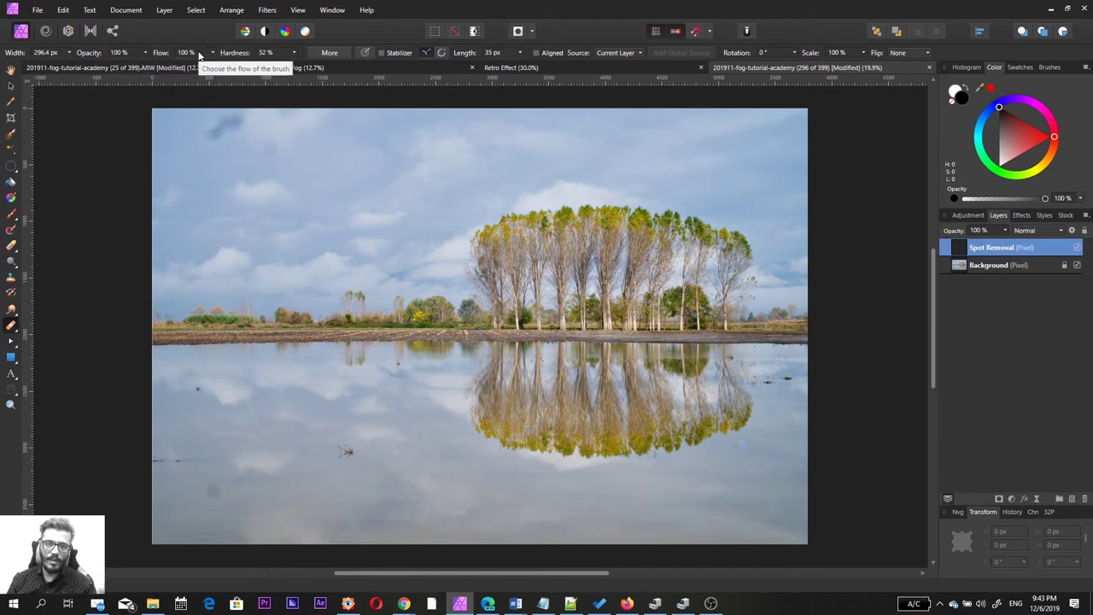
left_click(294, 53)
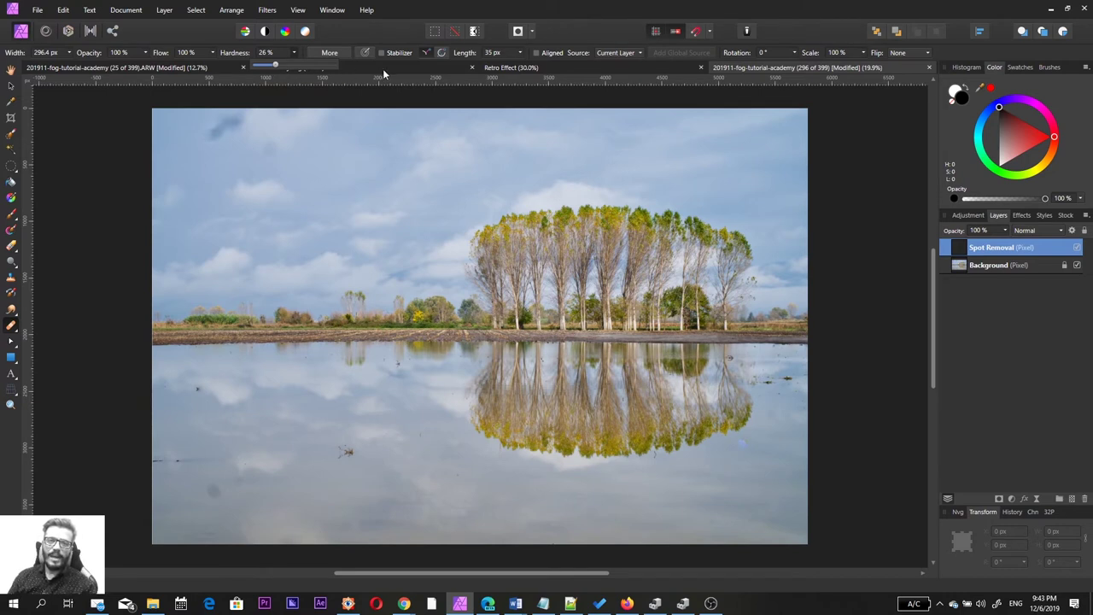
left_click(295, 53)
left_click_drag(295, 64, 365, 66)
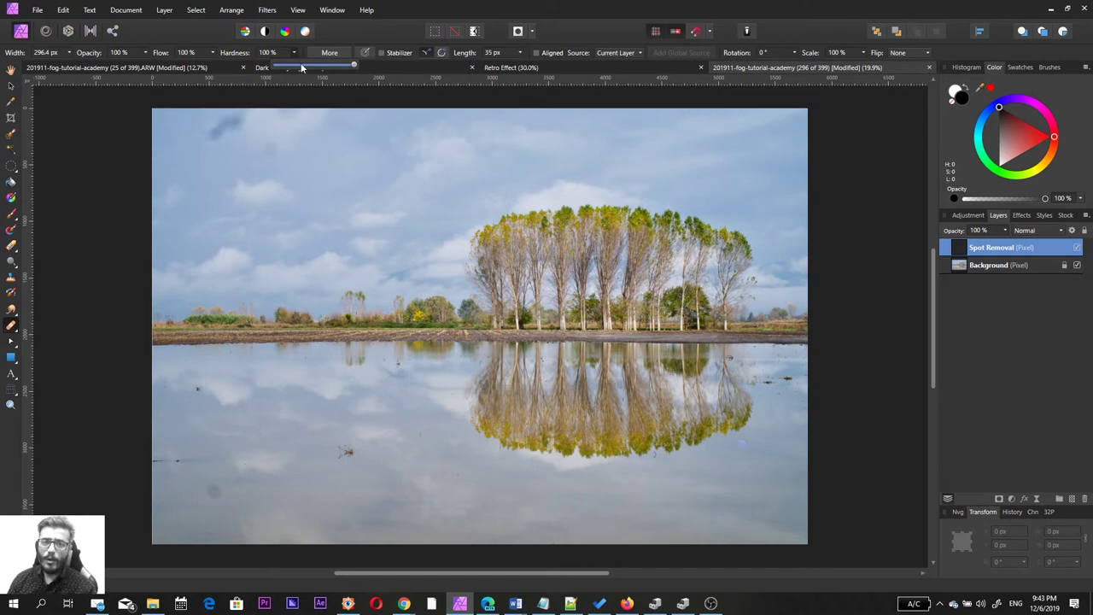
- Set Source to Current Layer & Below and heal a first sky patch on Spot Removal
left_click(307, 169)
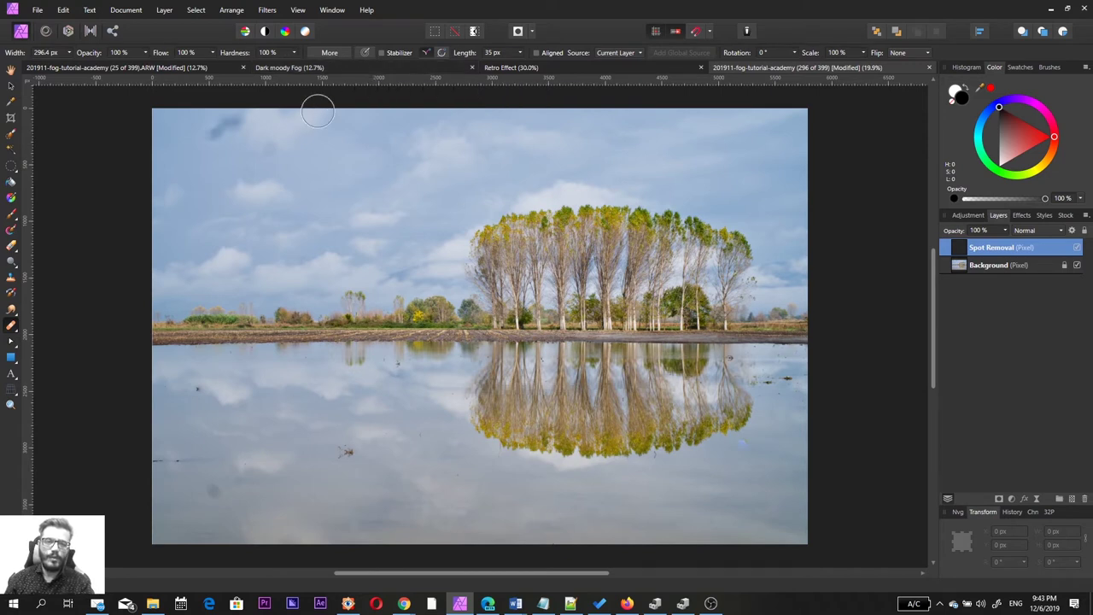
left_click(337, 164, "alt")
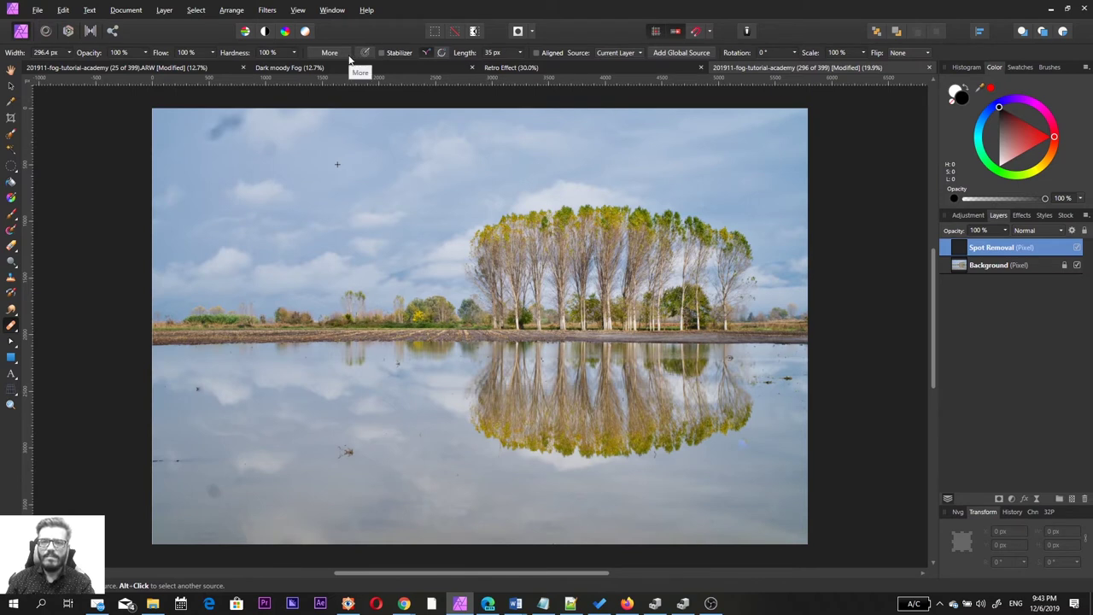
left_click(631, 53)
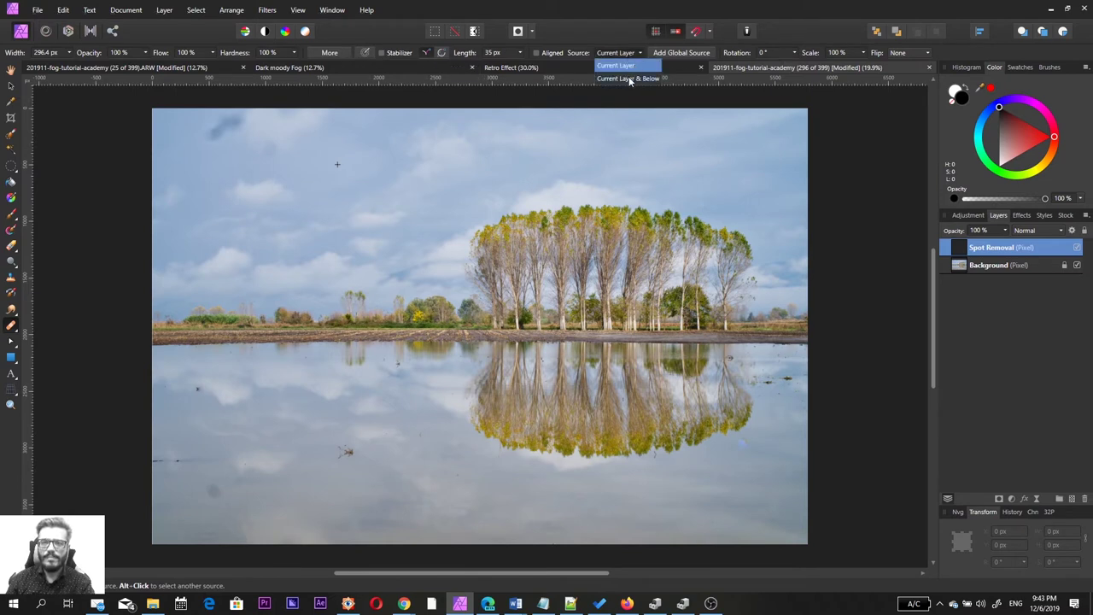
left_click(629, 79)
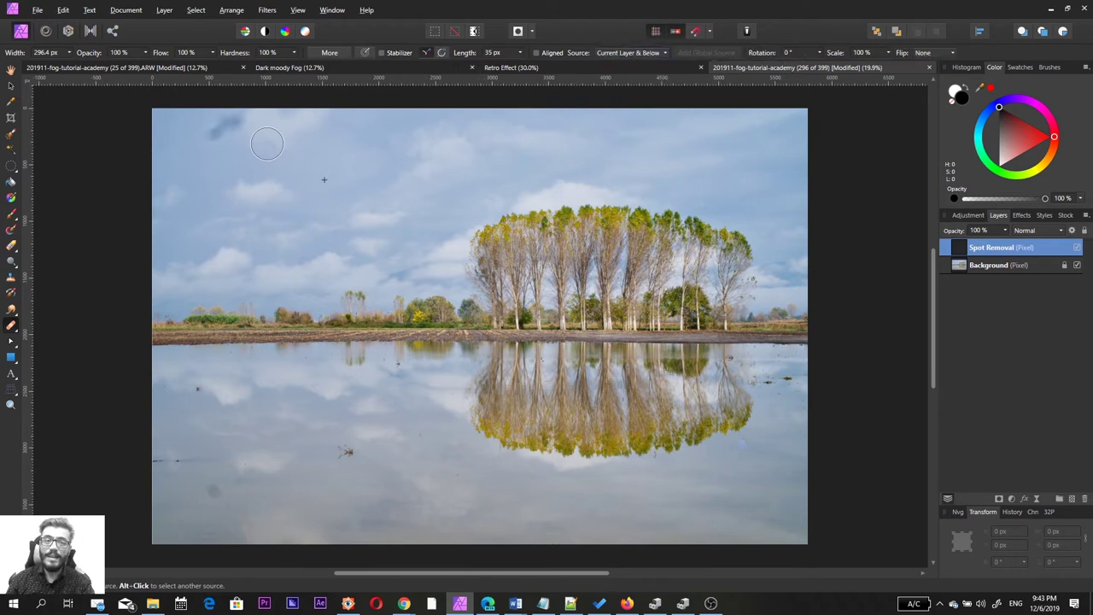
left_click(276, 187, "alt")
left_click(230, 187)
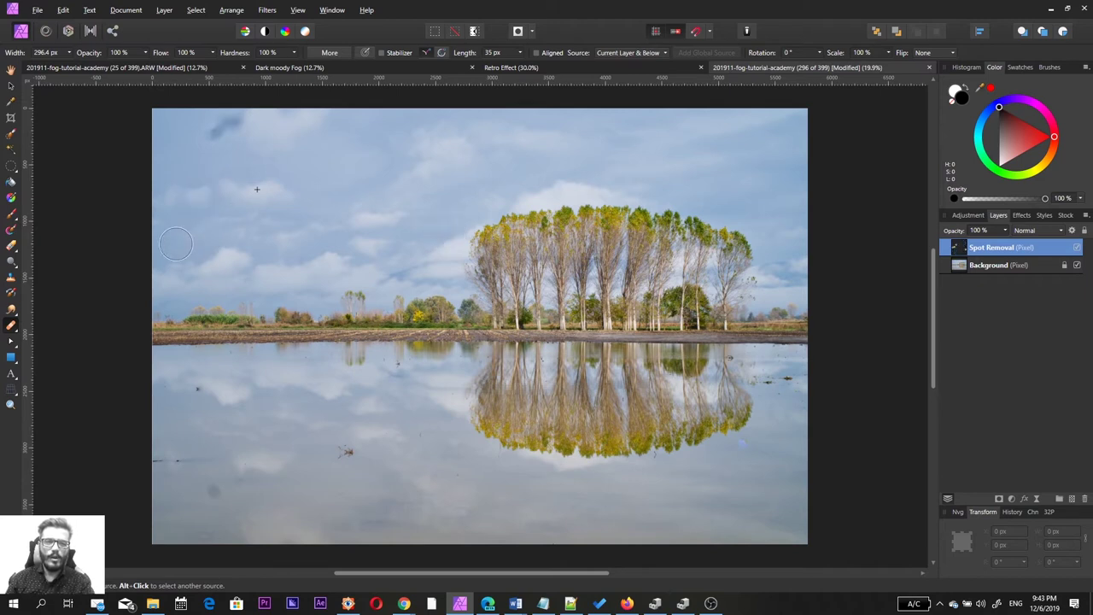
- Zoom into the sky to inspect it for dust, then zoom back out to the whole photo
left_click(10, 404)
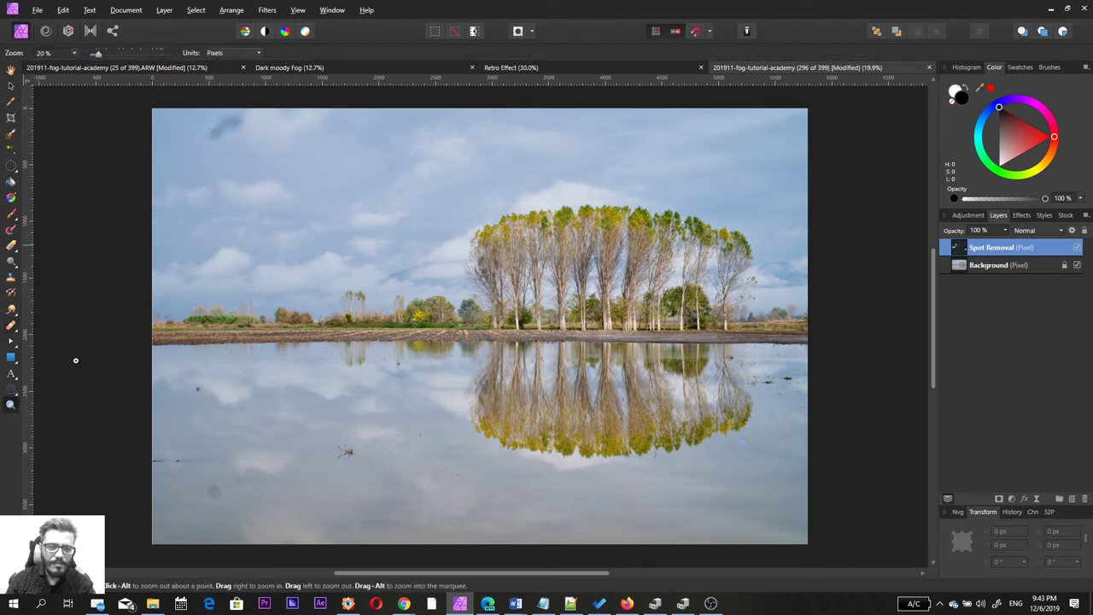
left_click(200, 184)
left_click(202, 186)
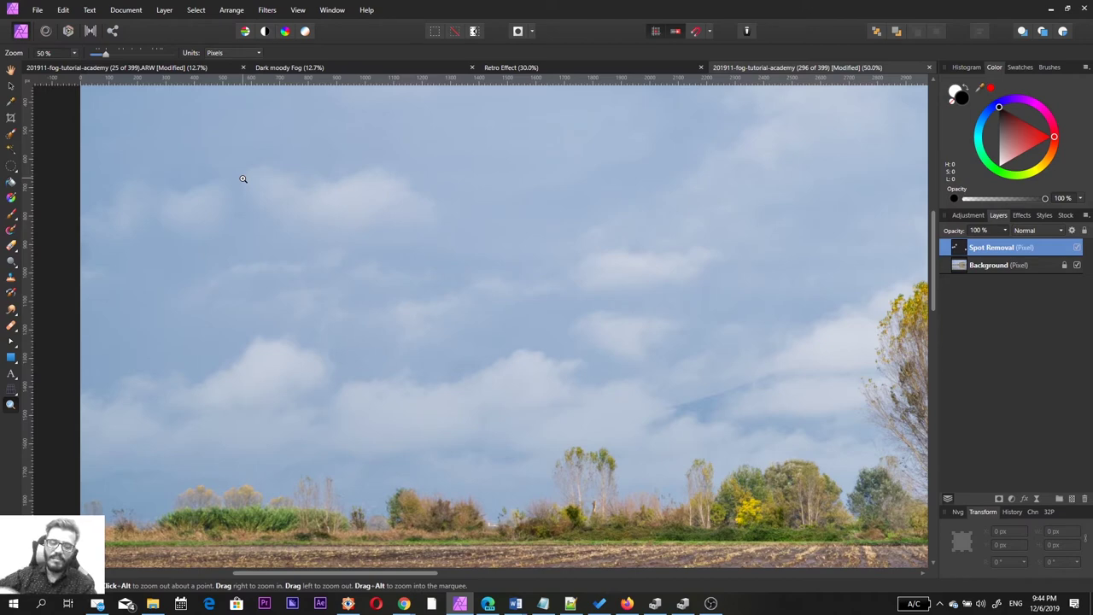
left_click(249, 249, "alt")
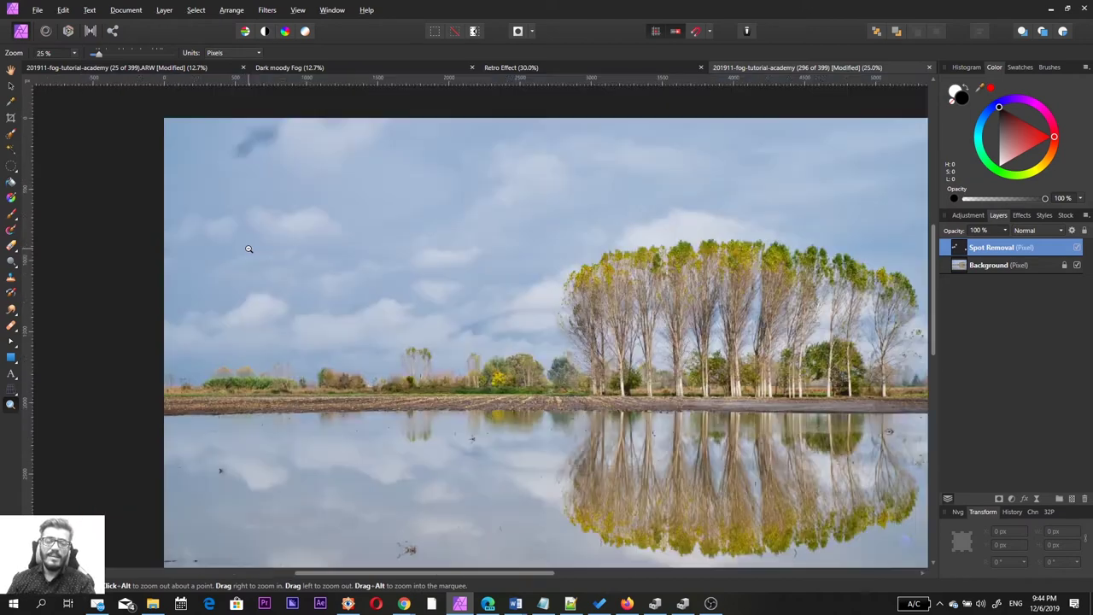
left_click(248, 248, "alt")
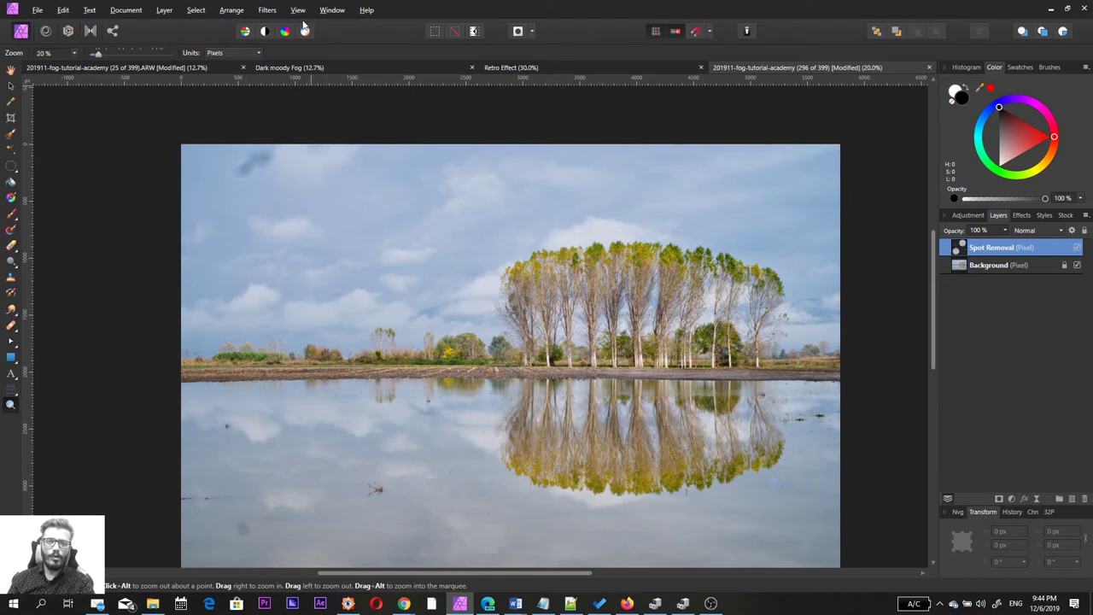
- Pick the Clone Brush and lower its hardness to 22%
left_click(10, 326)
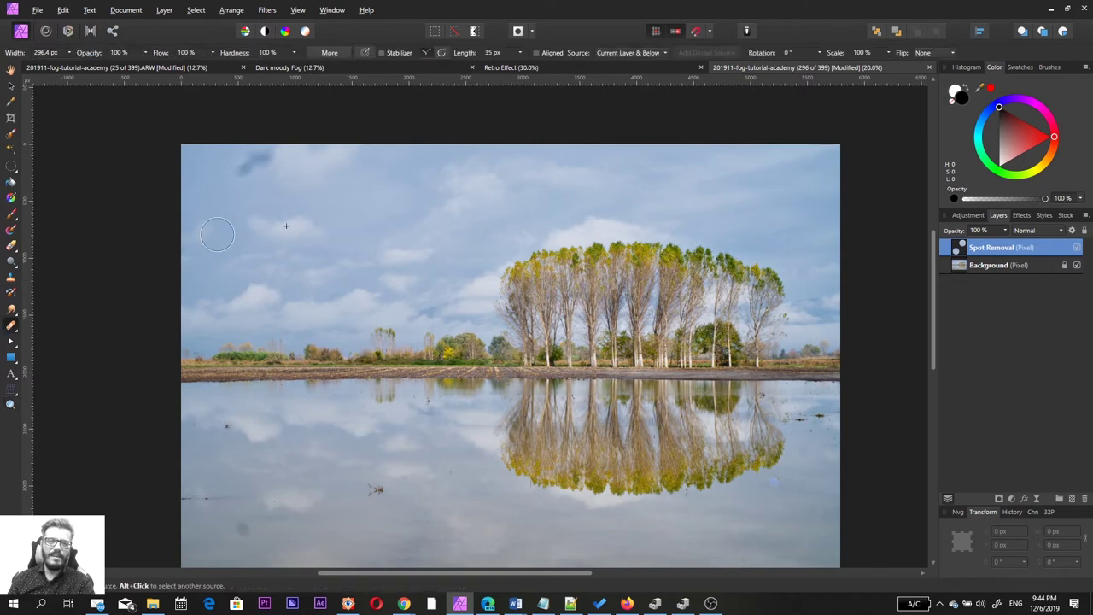
left_click(295, 53)
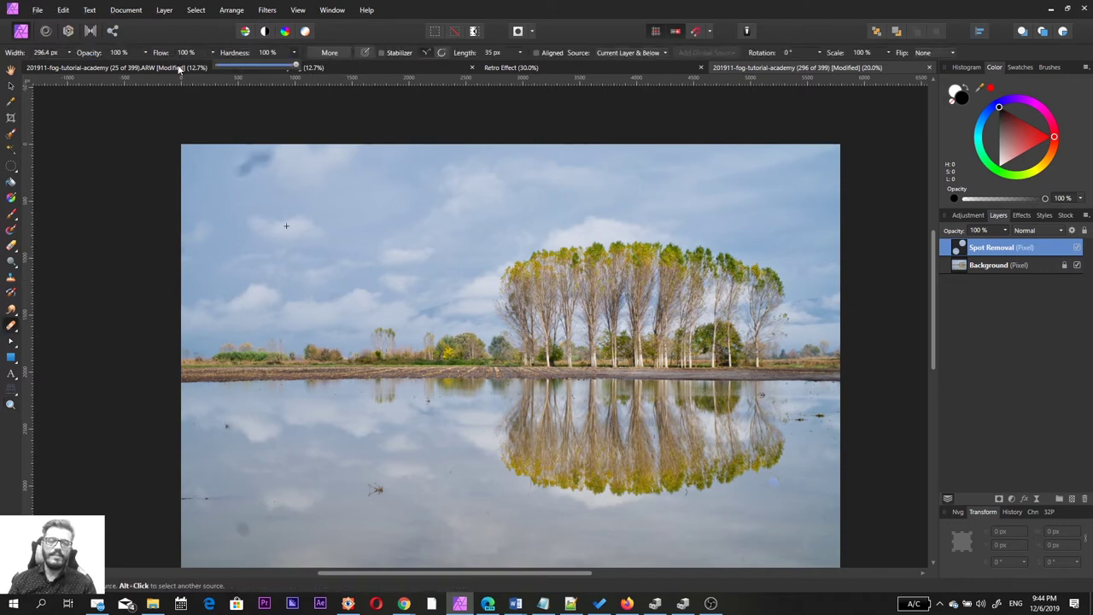
left_click_drag(237, 66, 229, 68)
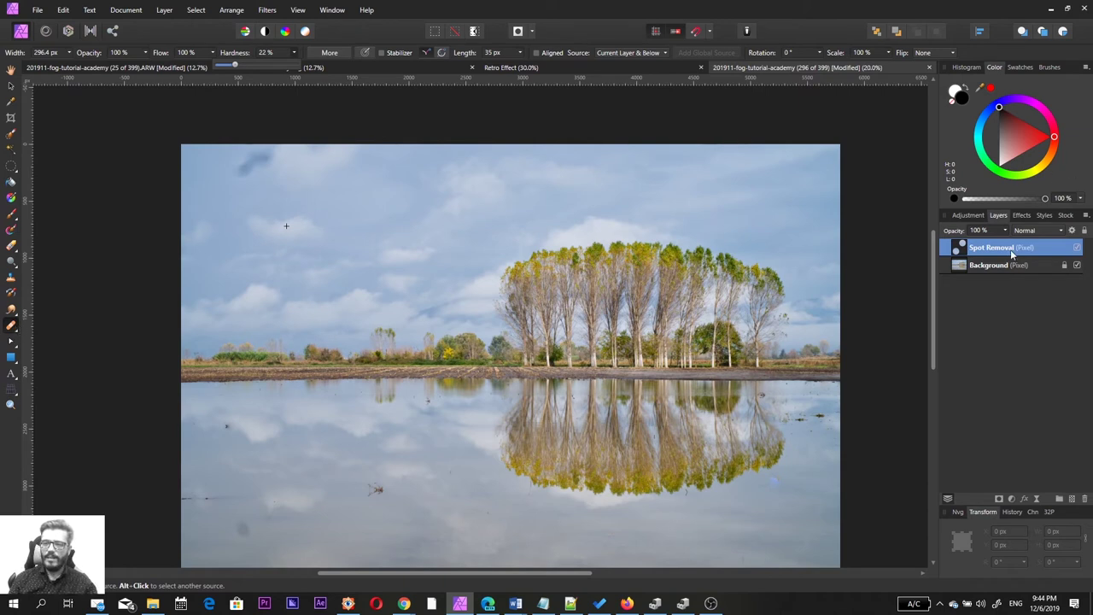
- Replace the Spot Removal layer with a new empty pixel layer and select the Healing Brush
key("Delete")
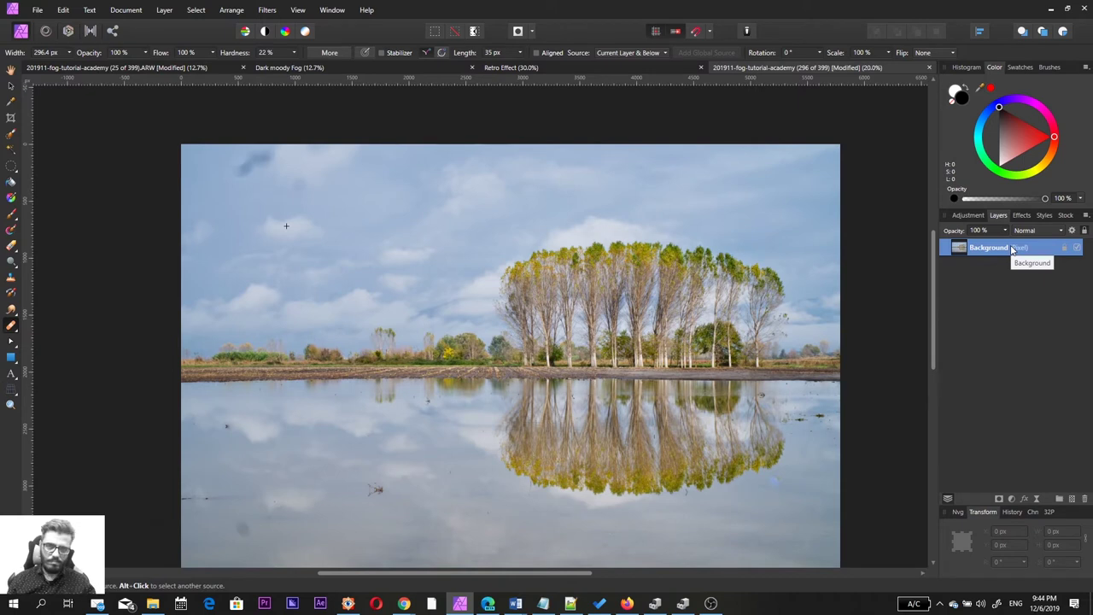
left_click(1073, 500)
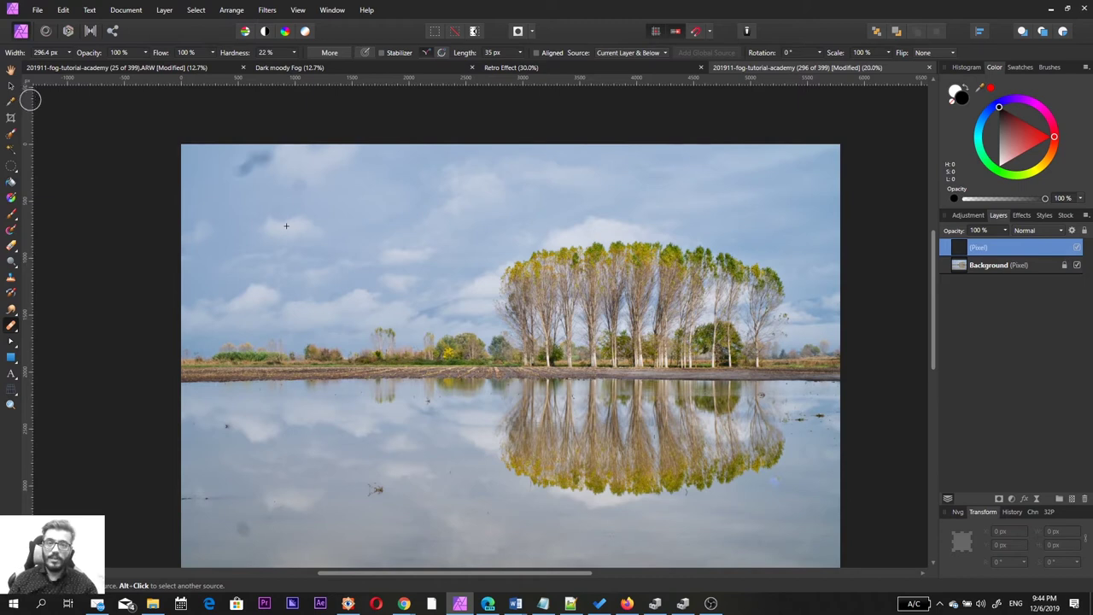
left_click(11, 325)
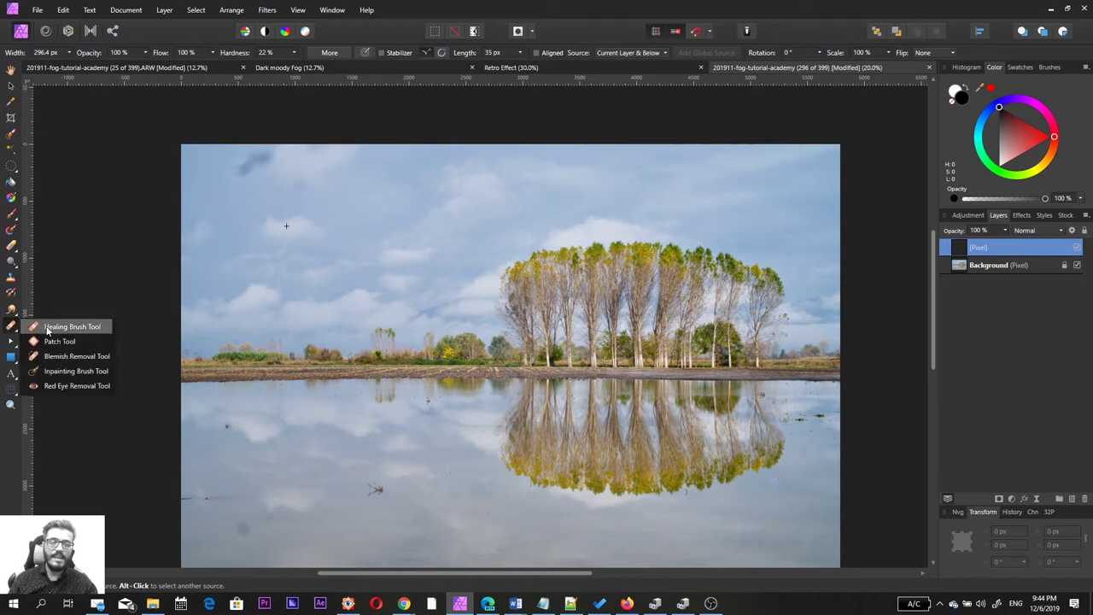
left_click(72, 326)
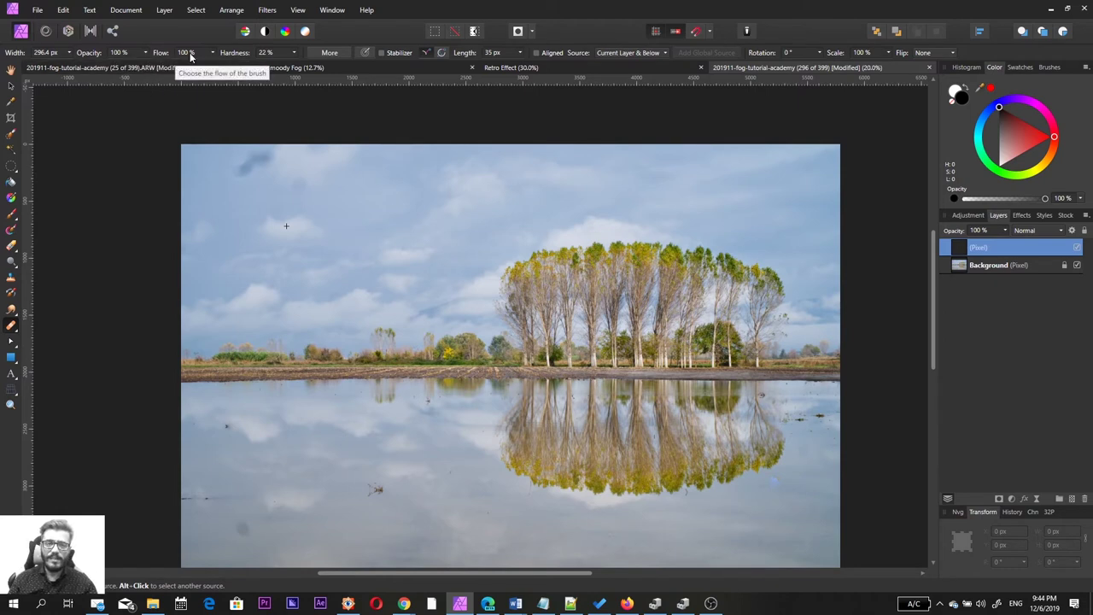
- Set the healing brush hardness to 25%
left_click(270, 52)
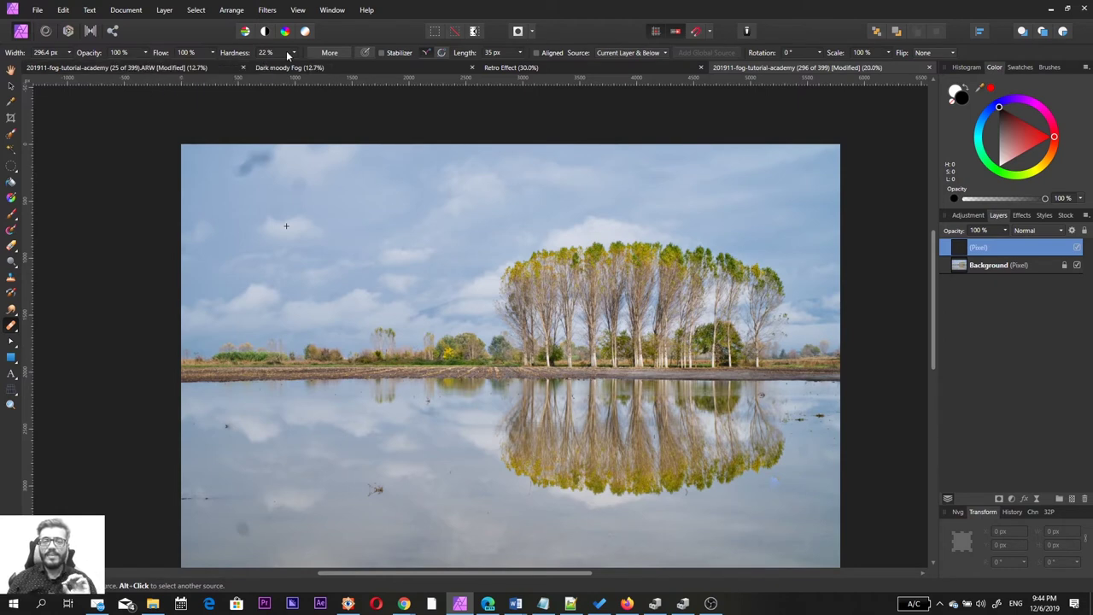
type("25")
key("Return")
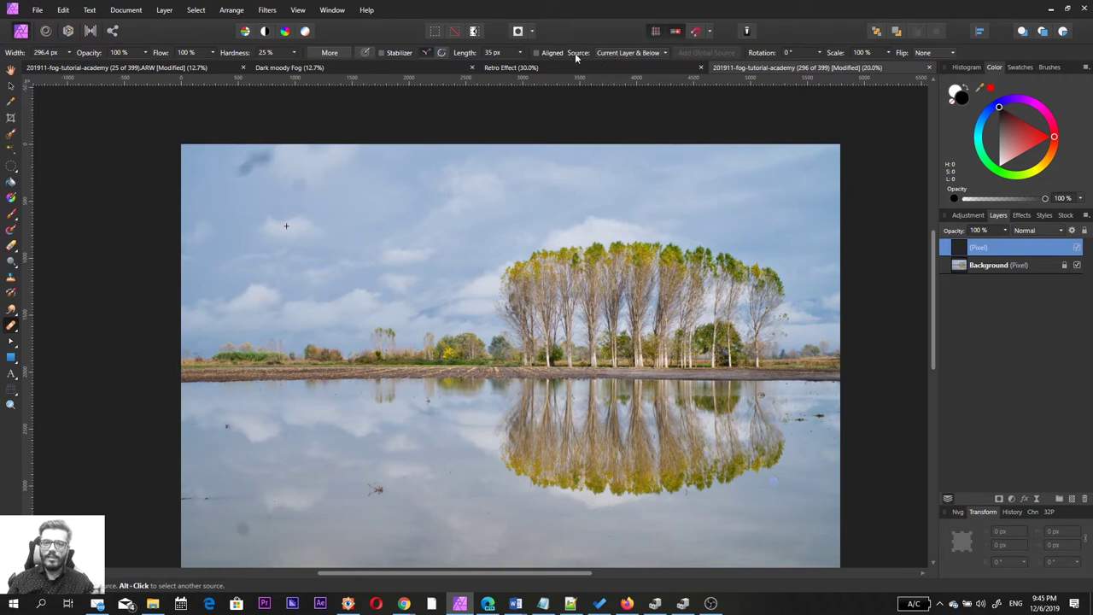
left_click(620, 54)
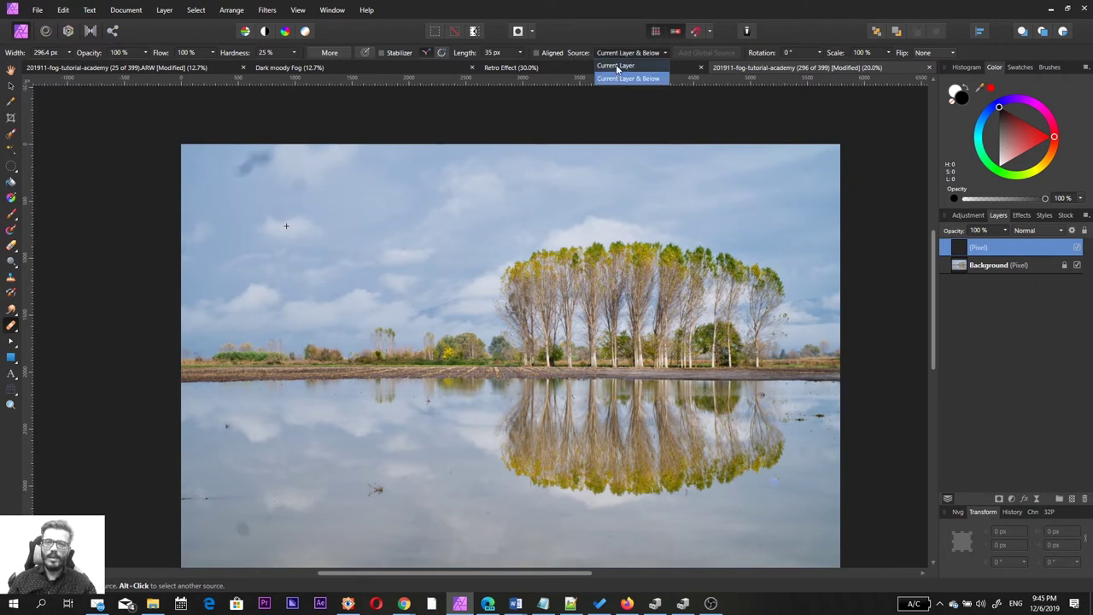
left_click(617, 66)
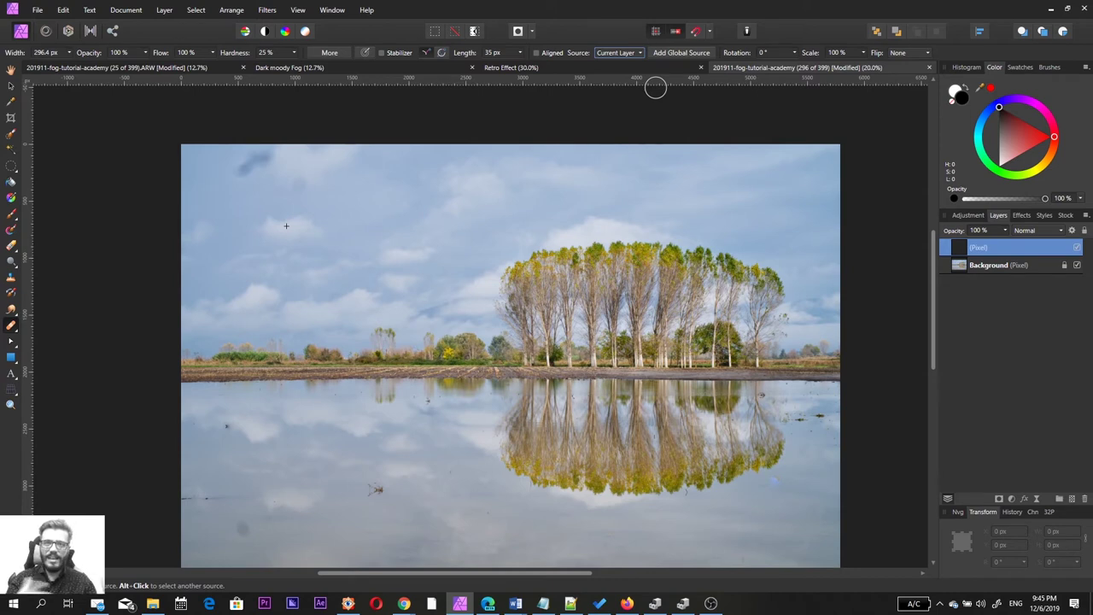
left_click(329, 175, "alt")
mouse_move(248, 162)
left_mouse_down()
mouse_move(226, 180)
mouse_move(258, 172)
mouse_move(242, 165)
mouse_move(273, 165)
left_mouse_up()
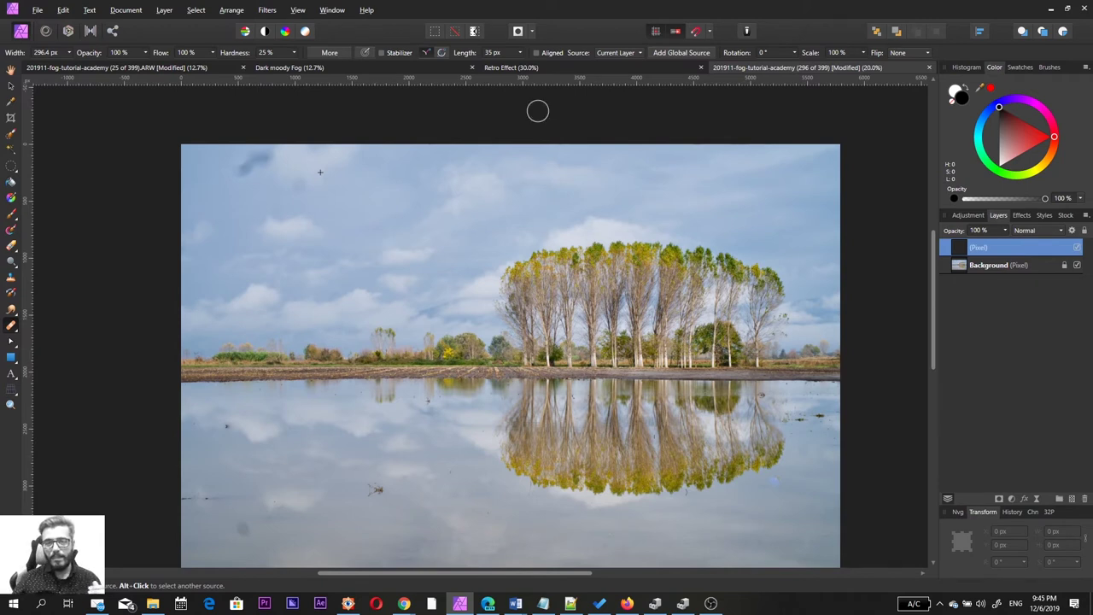
left_click(618, 55)
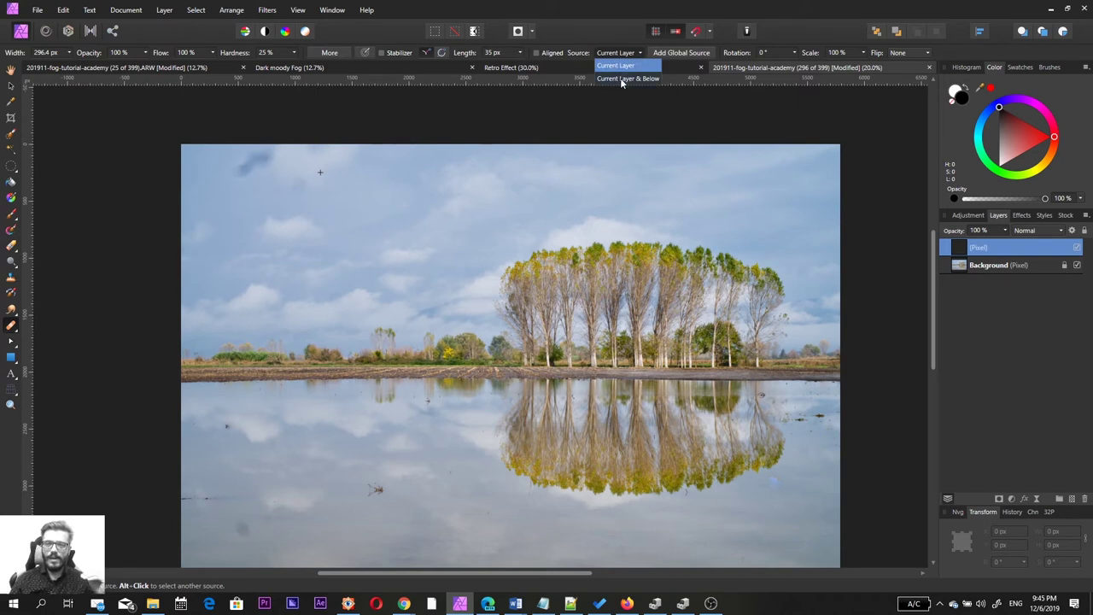
left_click(620, 78)
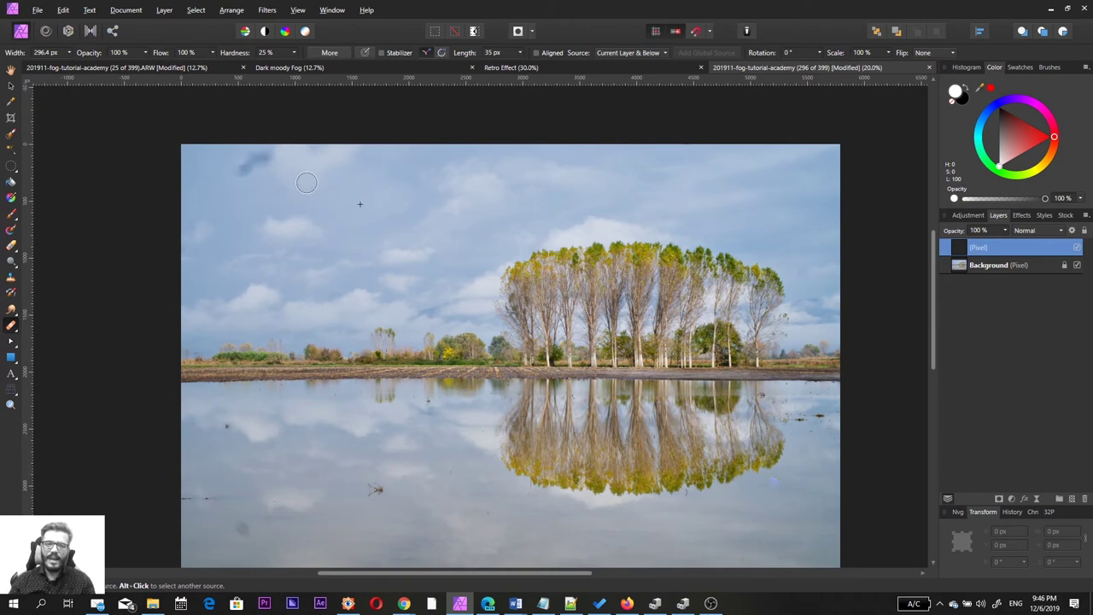
- Heal the dark upper-left sky blotch and smudge, then several debris spots in the lower-left water
mouse_move(301, 181)
left_mouse_down()
mouse_move(313, 190)
mouse_move(291, 189)
mouse_move(305, 175)
mouse_move(337, 185)
left_mouse_up()
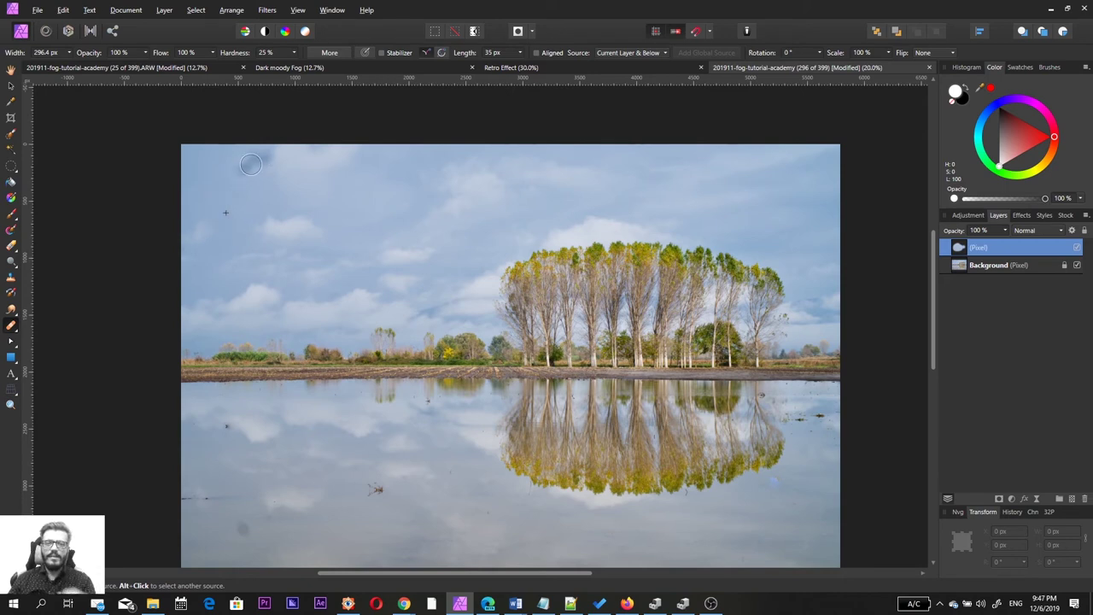
mouse_move(240, 177)
left_mouse_down()
mouse_move(262, 154)
mouse_move(255, 161)
left_mouse_up()
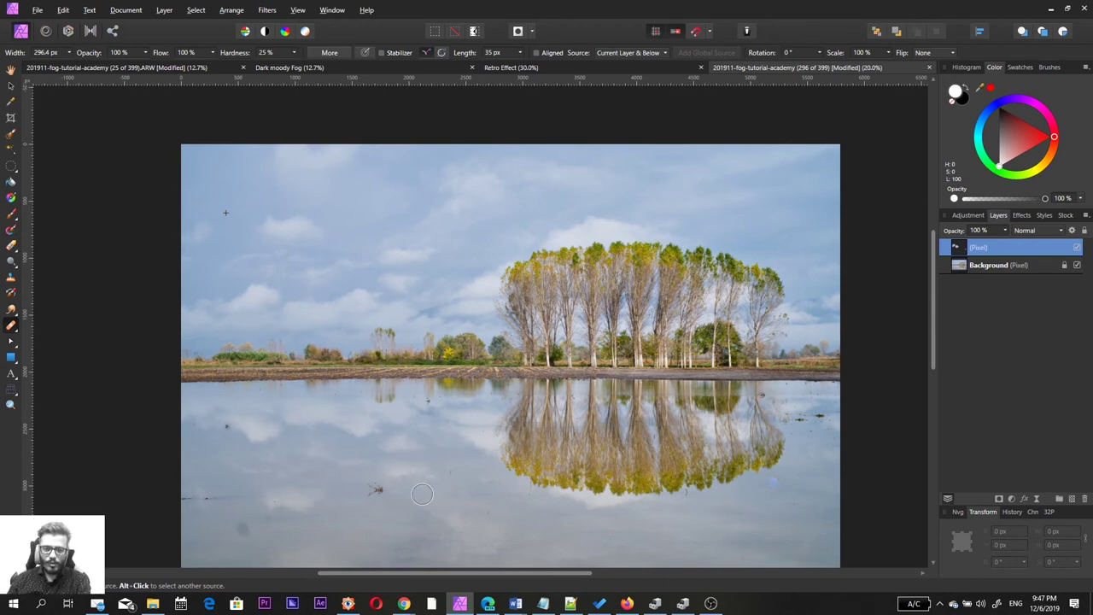
left_click_drag(380, 483, 372, 490)
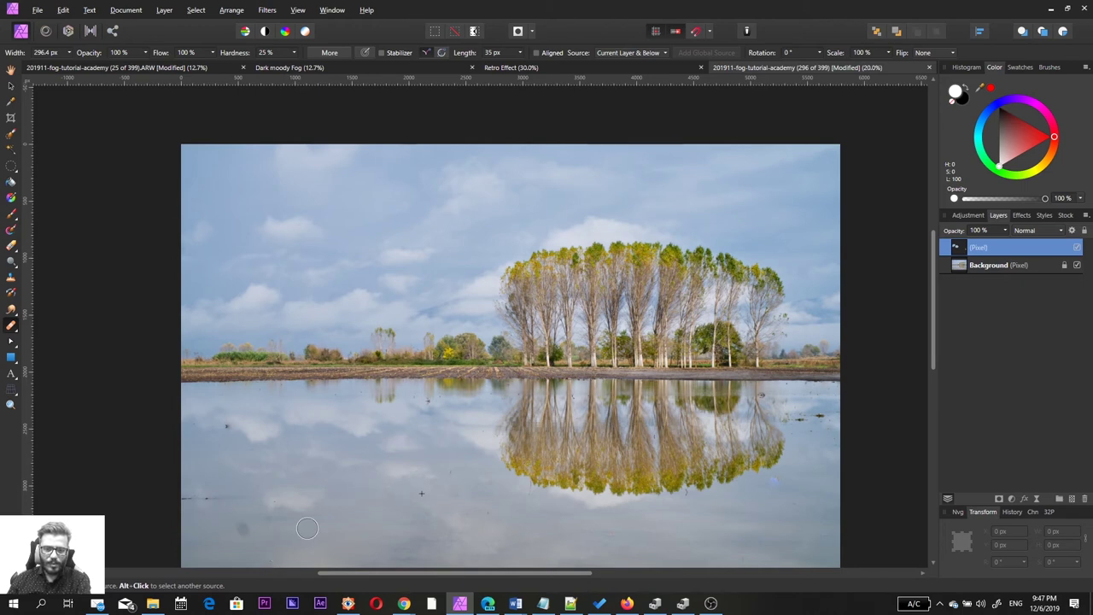
left_click(372, 505, "alt")
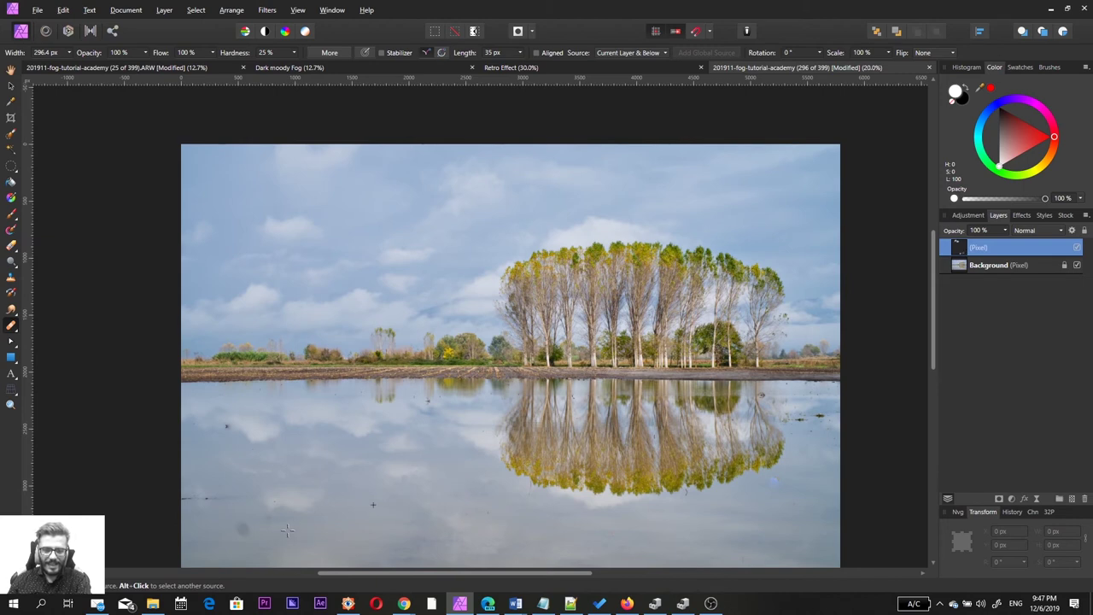
mouse_move(256, 535)
left_mouse_down()
mouse_move(244, 521)
mouse_move(241, 532)
left_mouse_up()
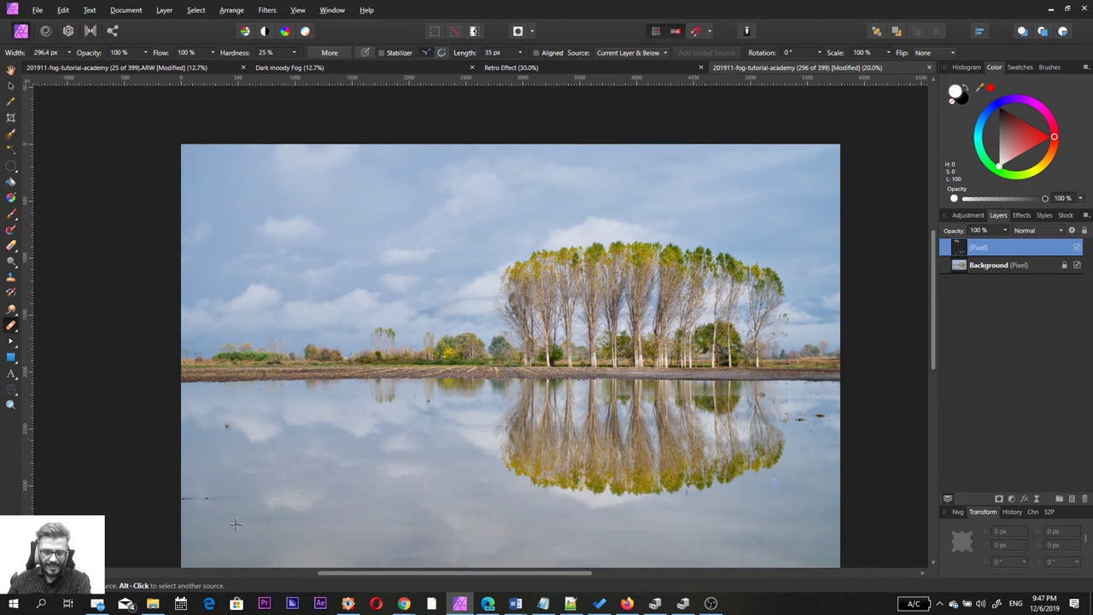
left_click(235, 524, "alt")
mouse_move(239, 497)
left_mouse_down()
mouse_move(178, 500)
mouse_move(203, 546)
mouse_move(237, 539)
mouse_move(214, 534)
mouse_move(196, 502)
left_mouse_up()
left_click(235, 523, "alt")
left_click(207, 445, "alt")
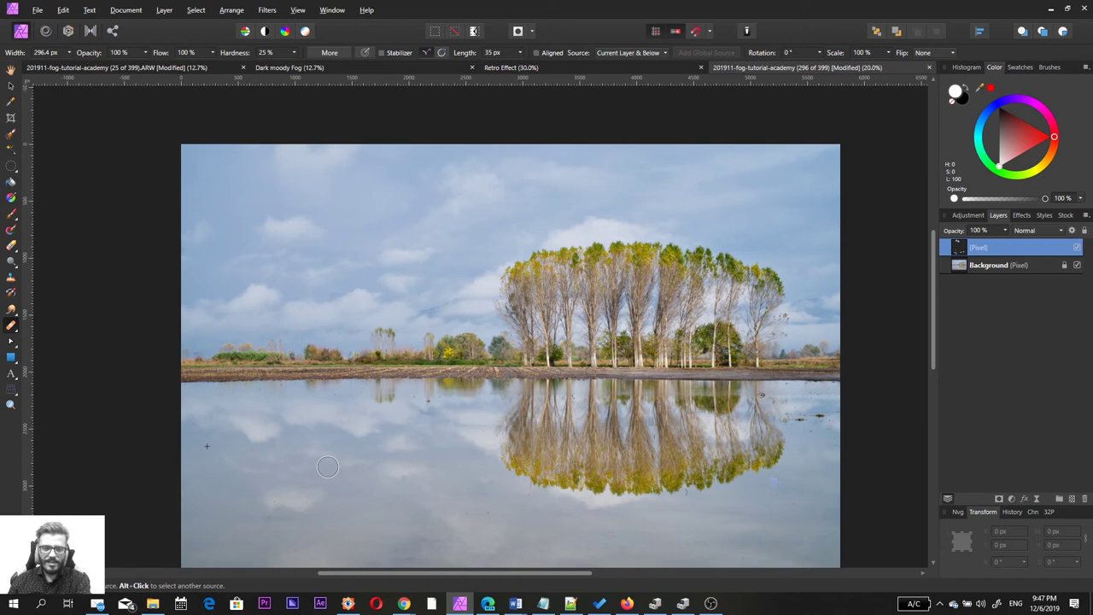
- Sample clean water at three points to heal the specks in the right-hand reflection
left_click(460, 500, "alt")
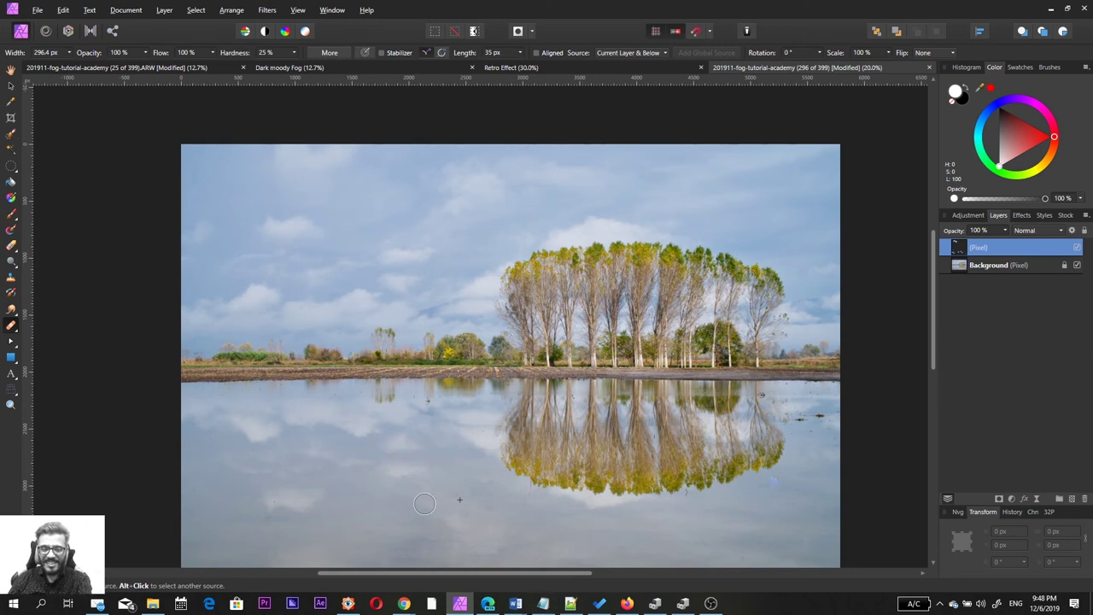
left_click(692, 524, "alt")
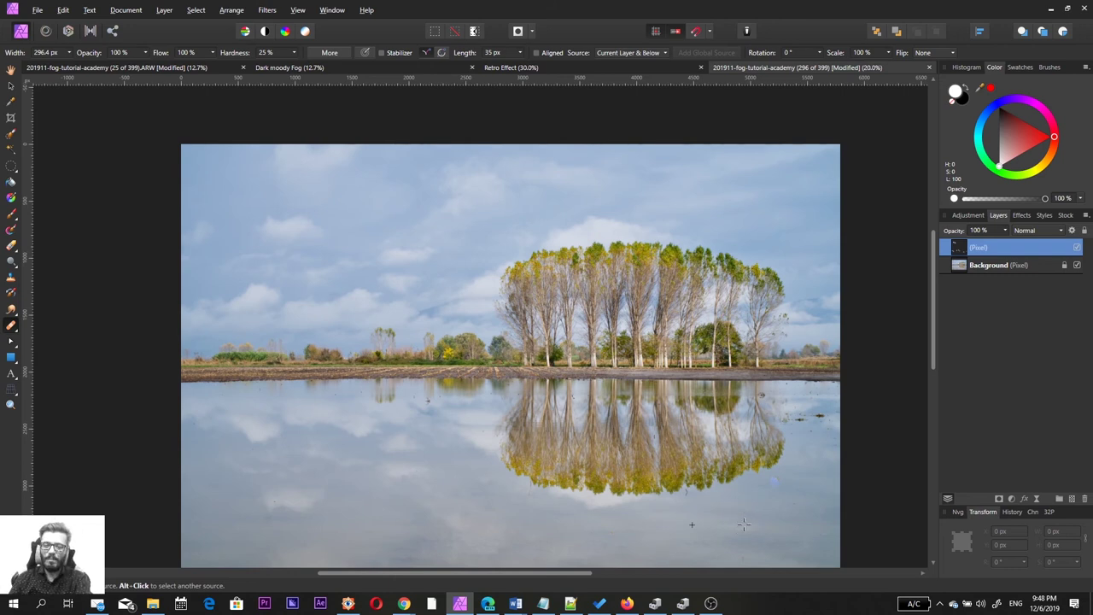
left_click(777, 495, "alt")
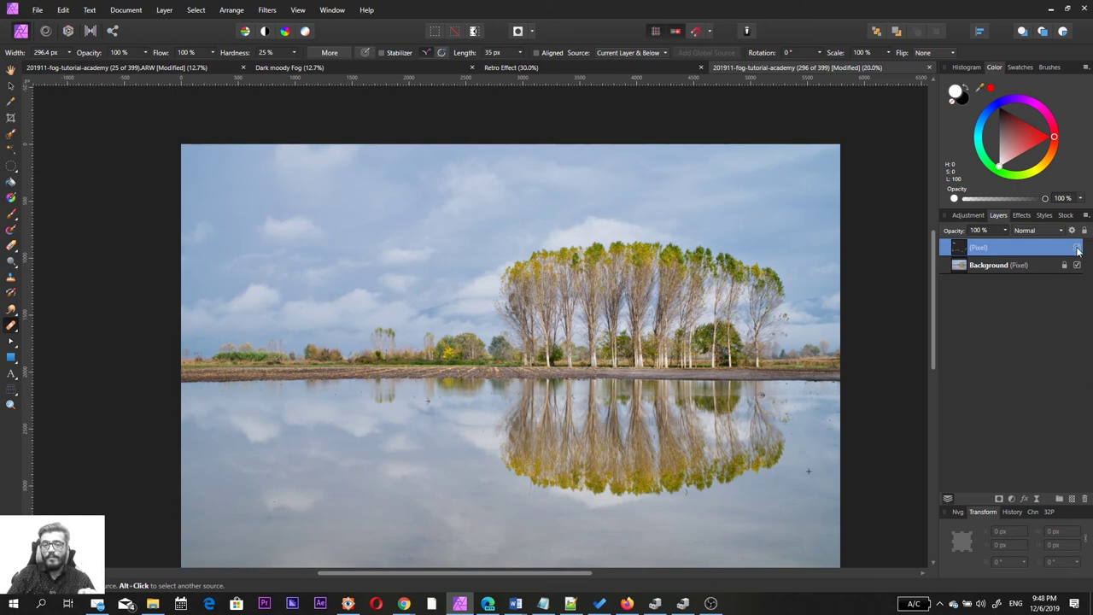
left_click(1077, 249)
left_click(1077, 249)
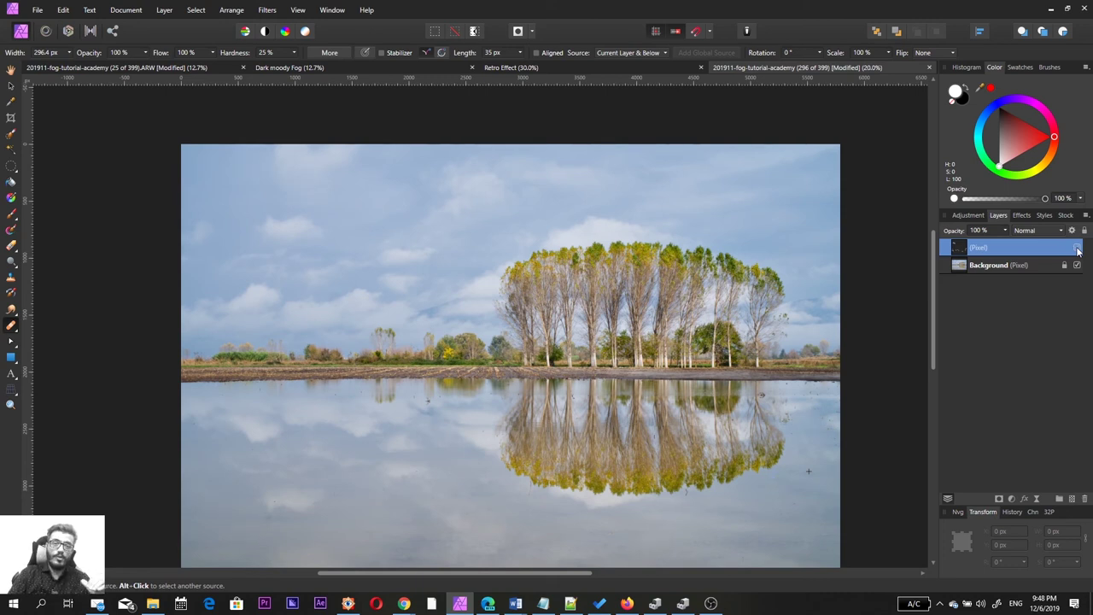
left_click(1077, 248)
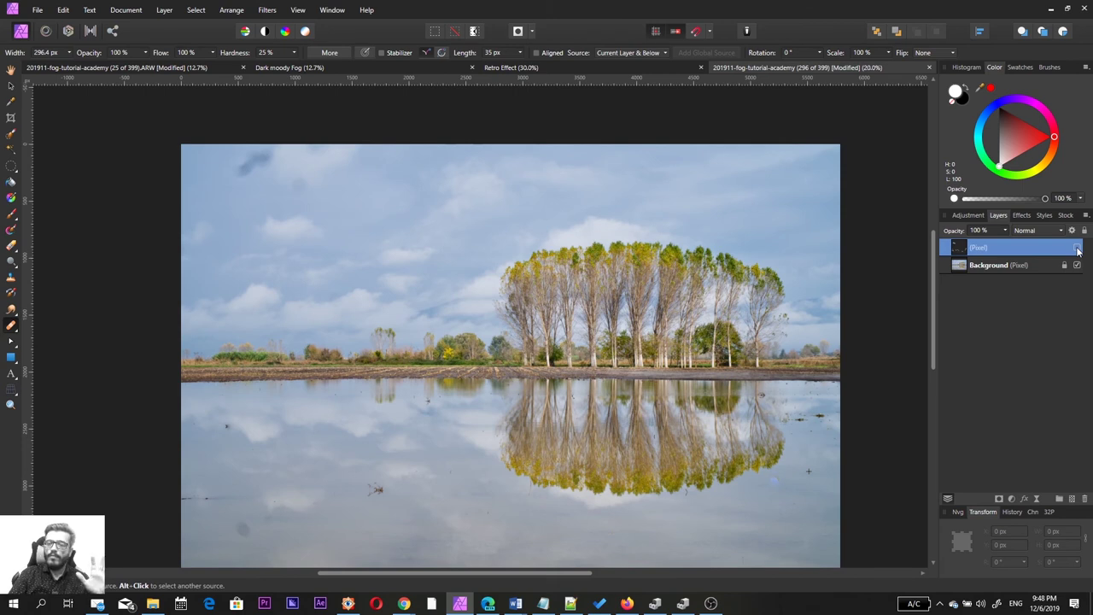
left_click(1077, 249)
left_click(1077, 249)
left_click(1077, 248)
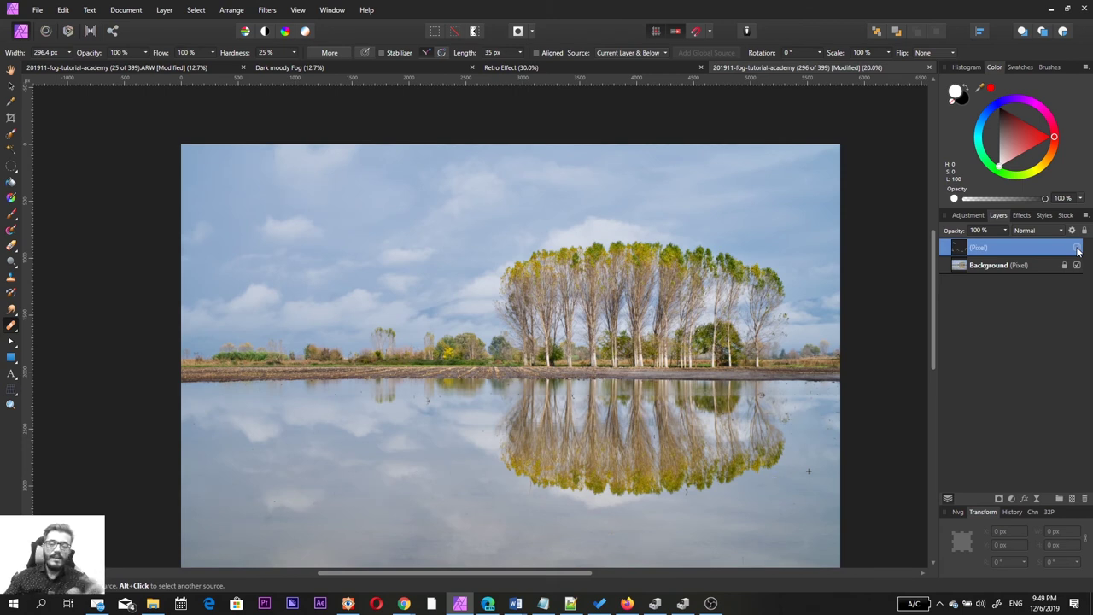